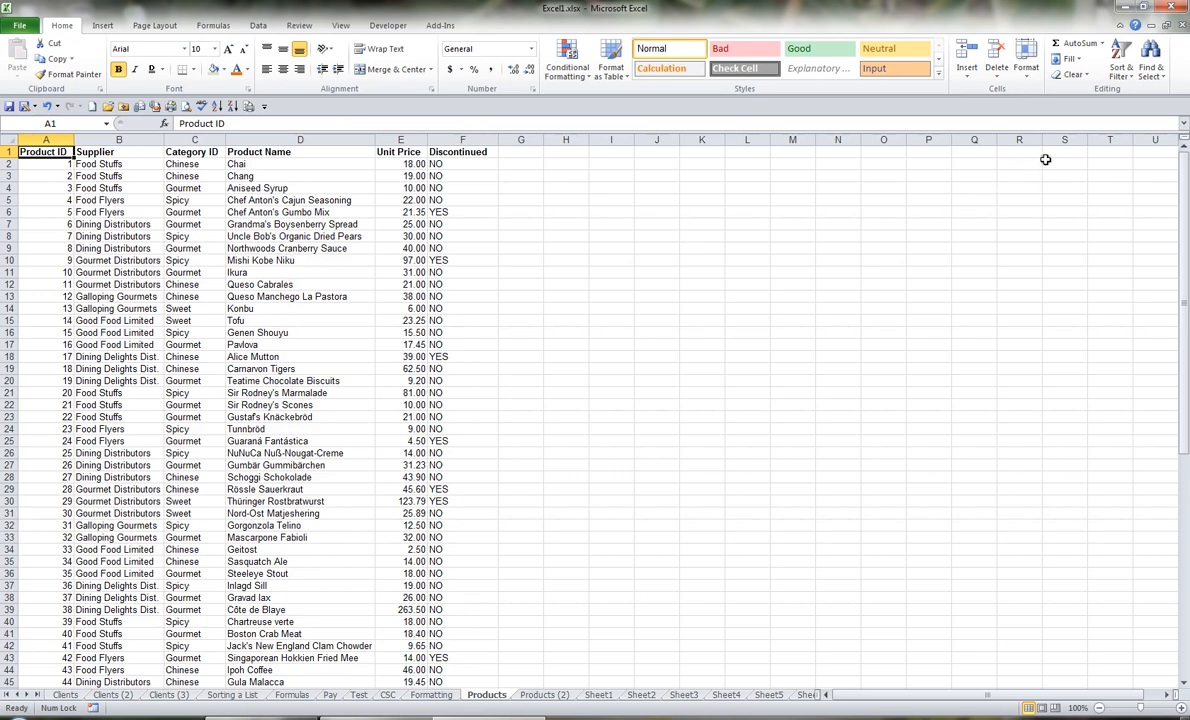
left_click(1126, 78)
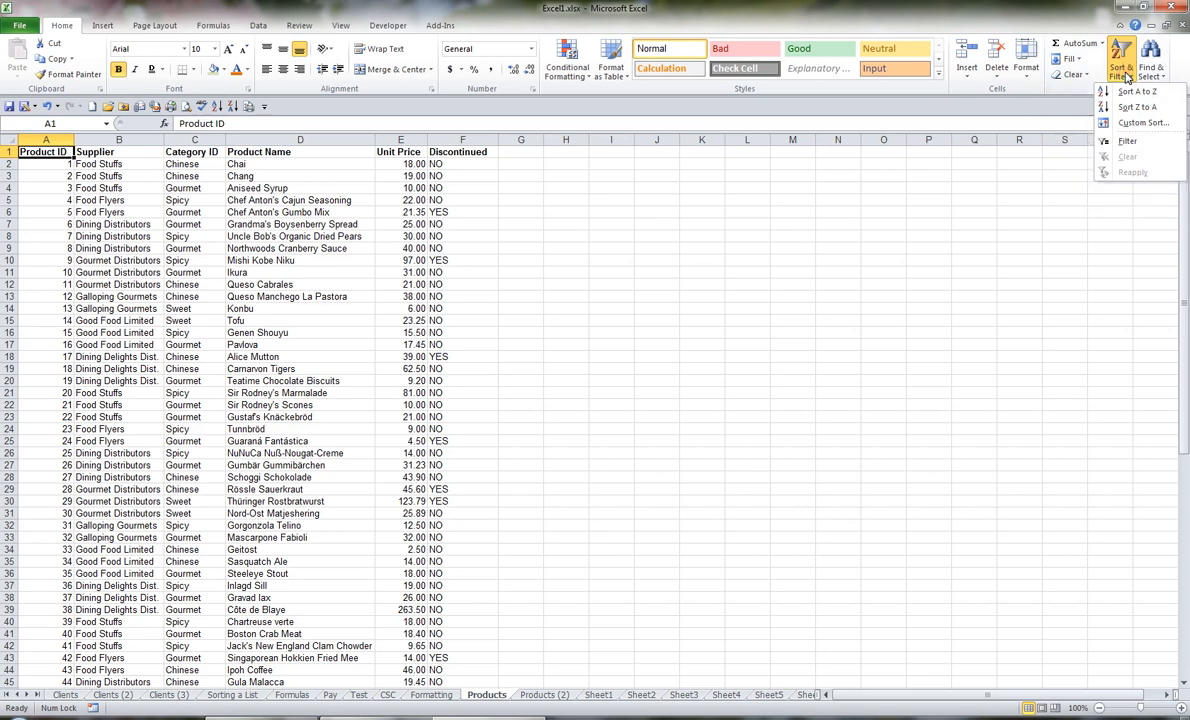
left_click(1127, 77)
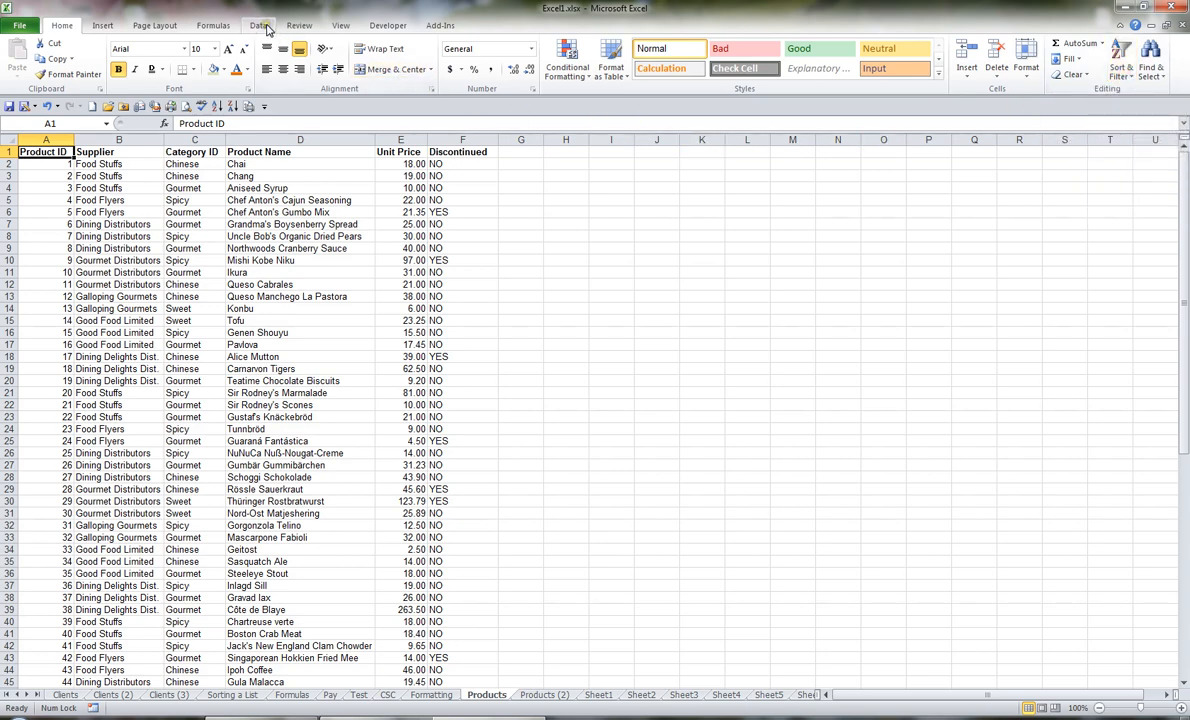
Step: Sort the product list by Product Name from A to Z and re-sort it from Z to A
left_click(260, 26)
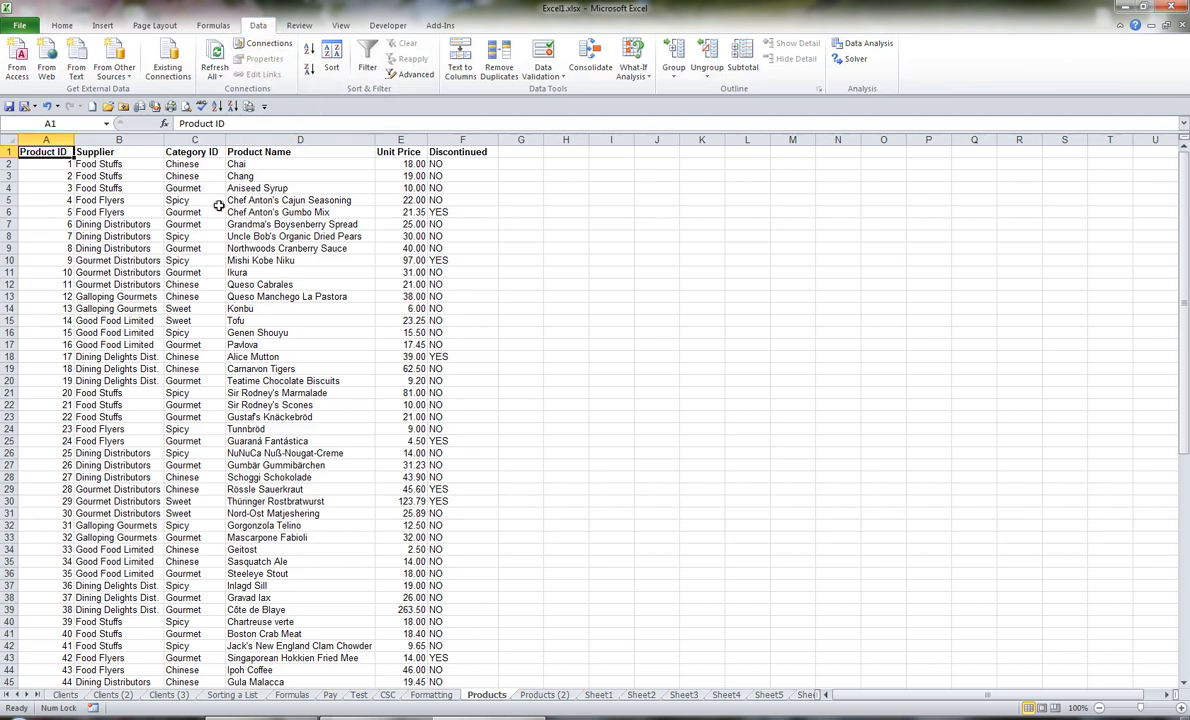
left_click(287, 198)
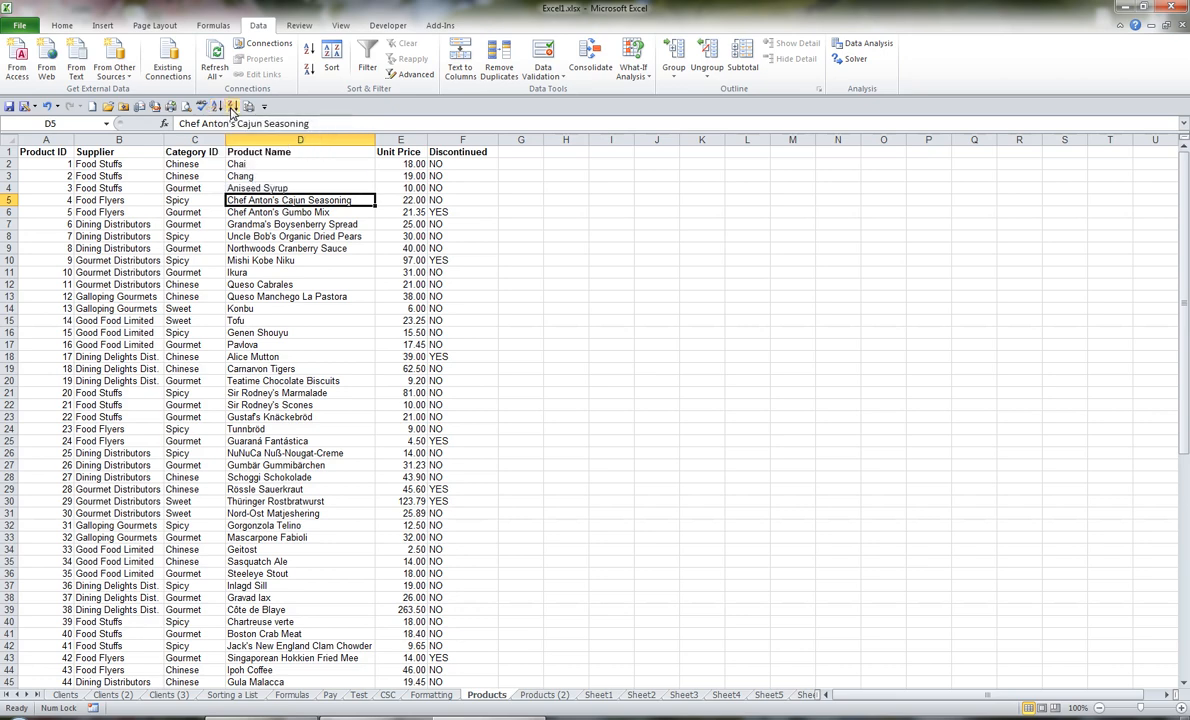
left_click(264, 106)
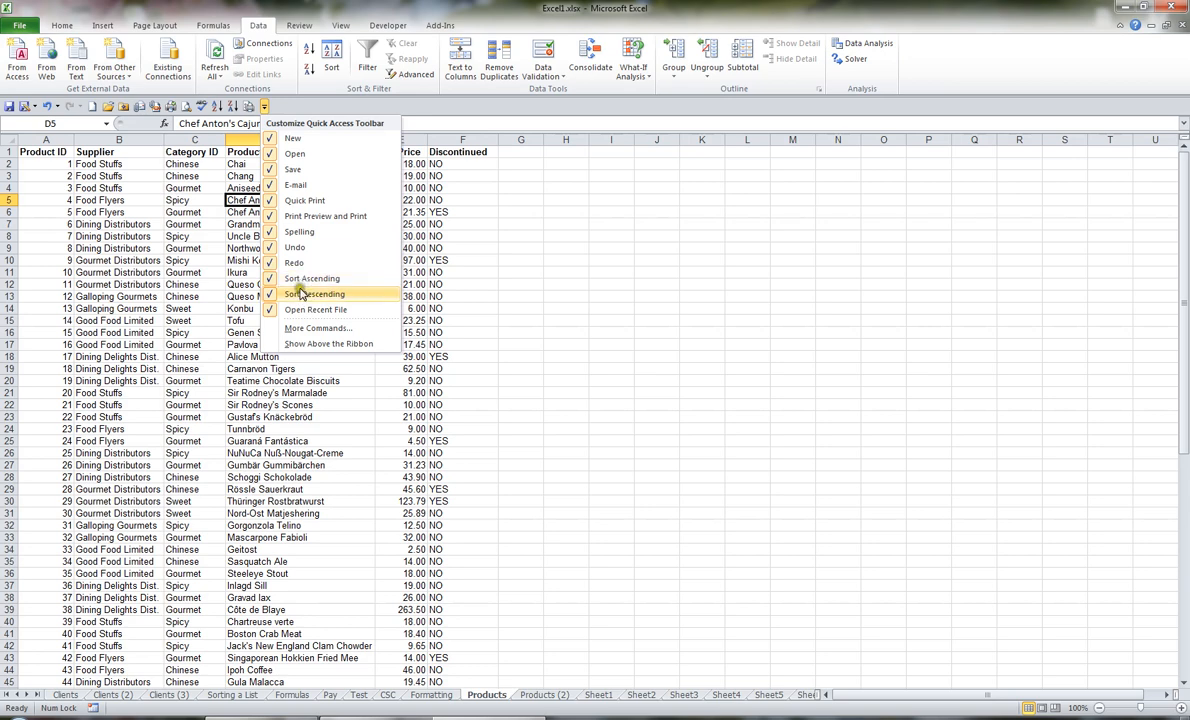
left_click(216, 107)
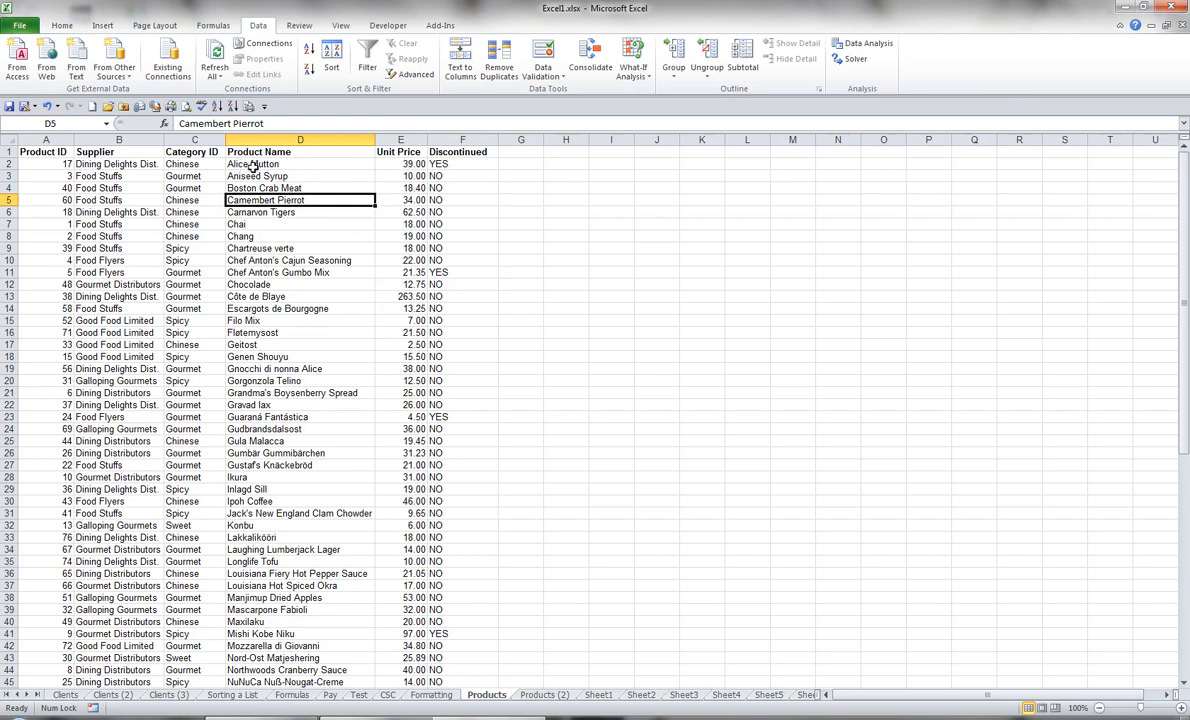
left_click(232, 107)
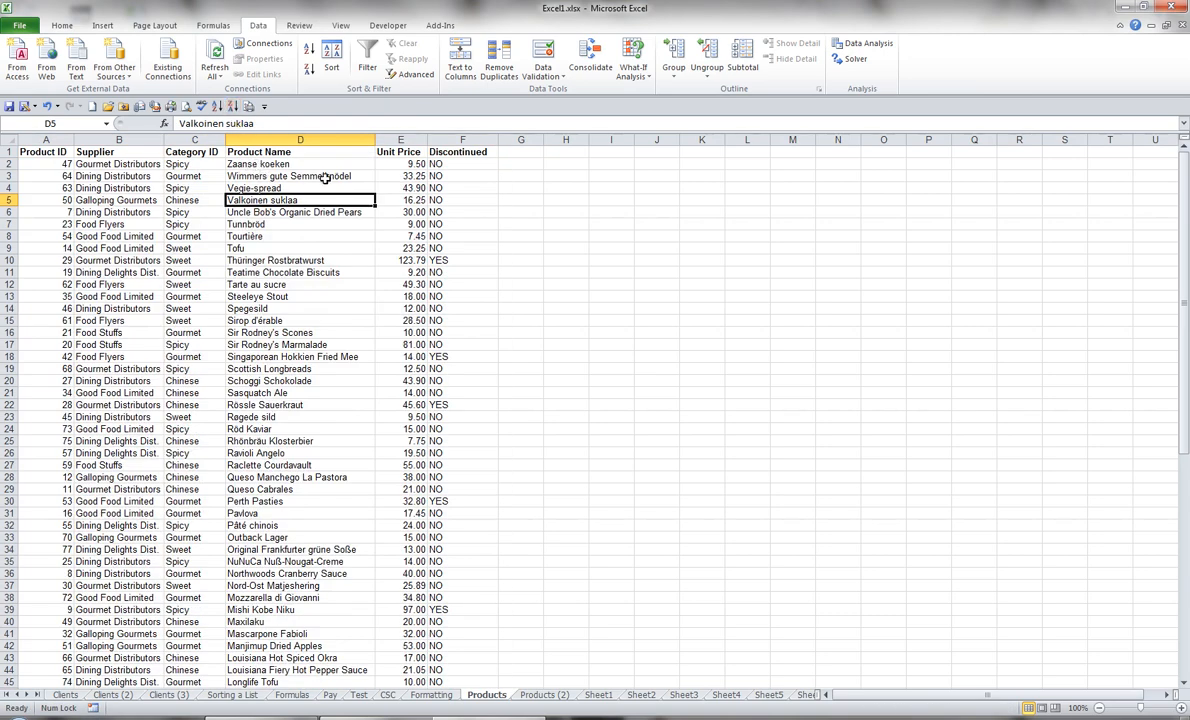
Step: Sort the product list by Unit Price from smallest to largest and re-sort it from largest to smallest
left_click(413, 177)
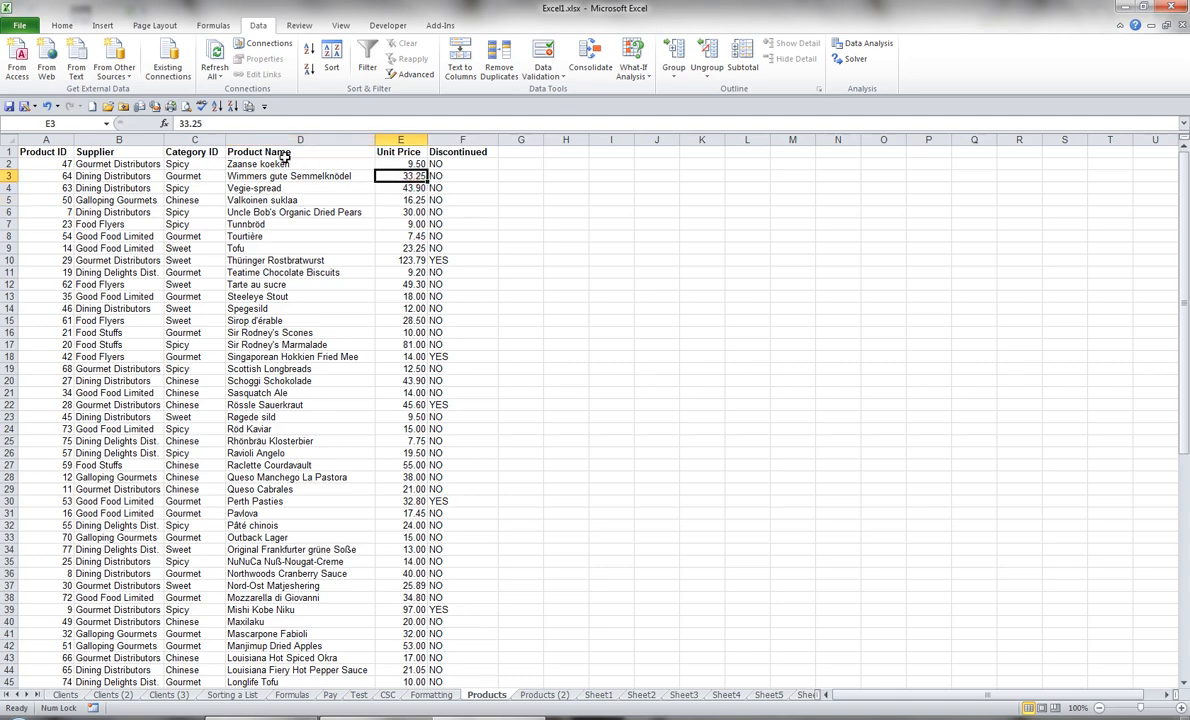
left_click(215, 107)
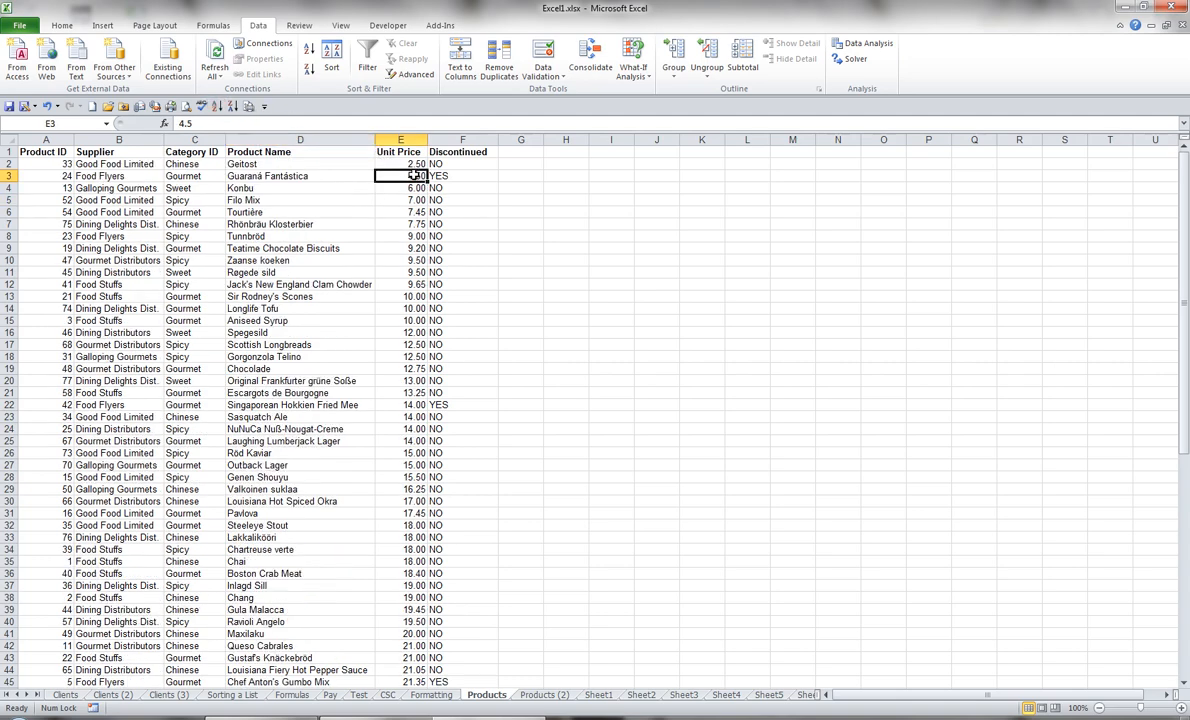
left_click(232, 108)
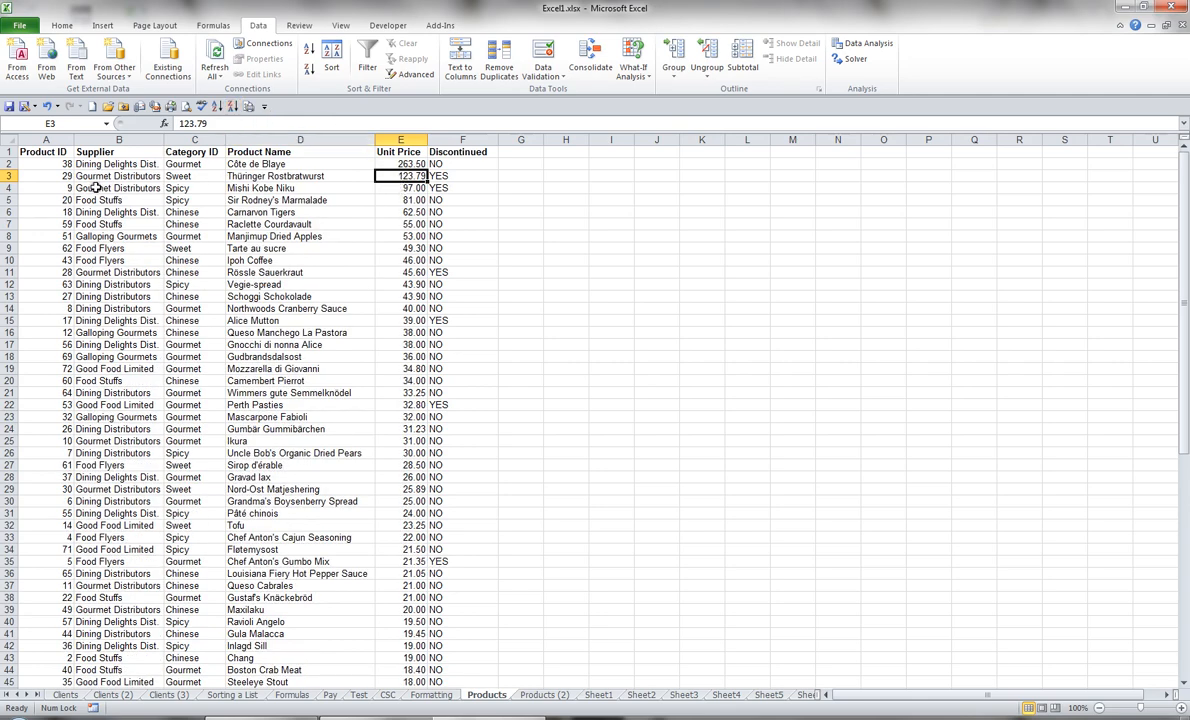
Step: Sort the product list by Product ID in ascending order
left_click(44, 176)
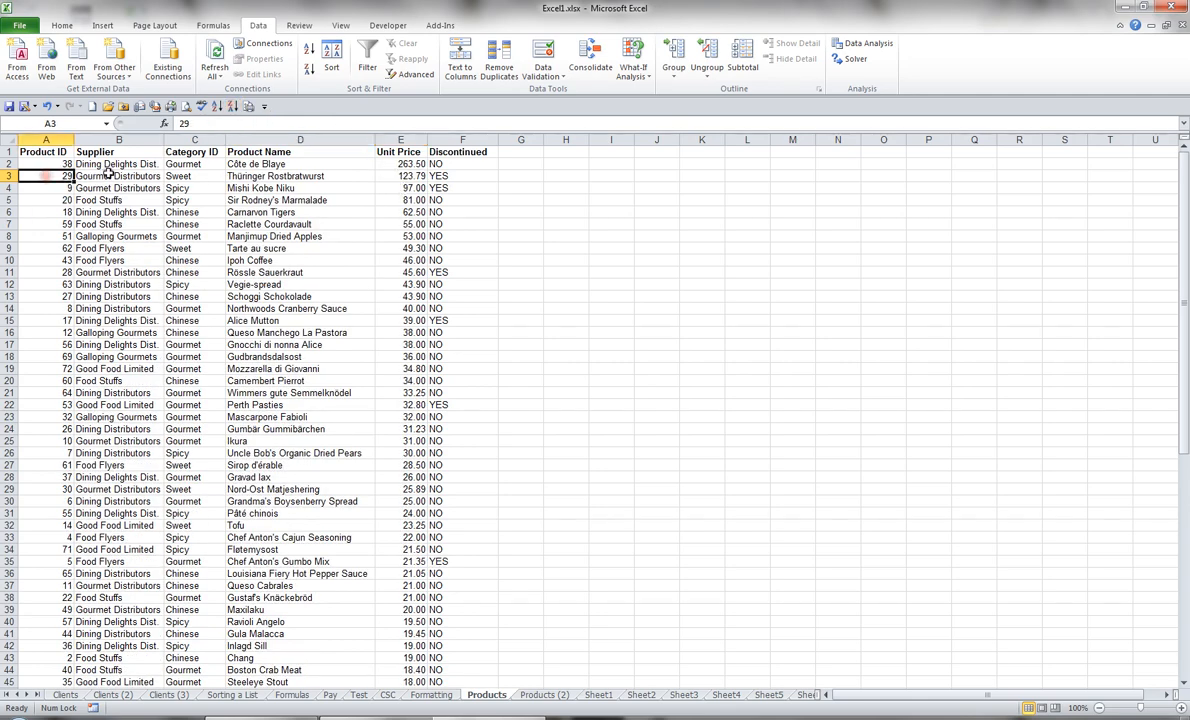
left_click(216, 107)
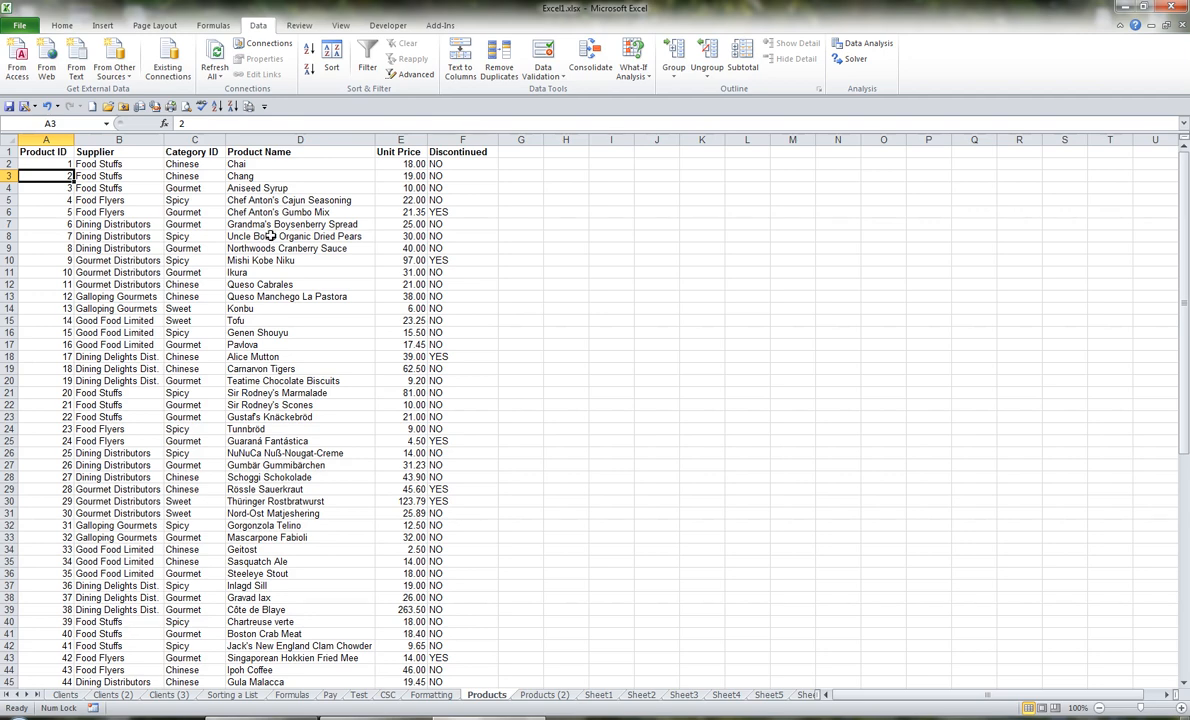
Step: Add the multi-criteria Sort command to the Quick Access Toolbar
right_click(334, 59)
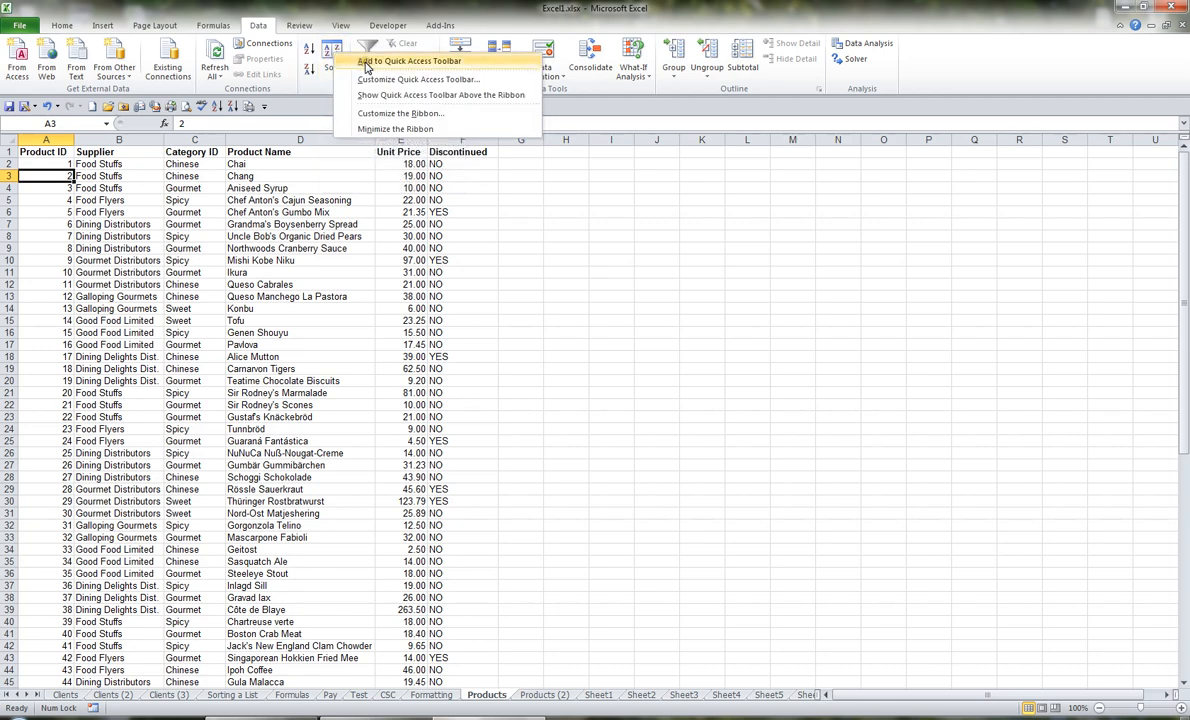
left_click(400, 61)
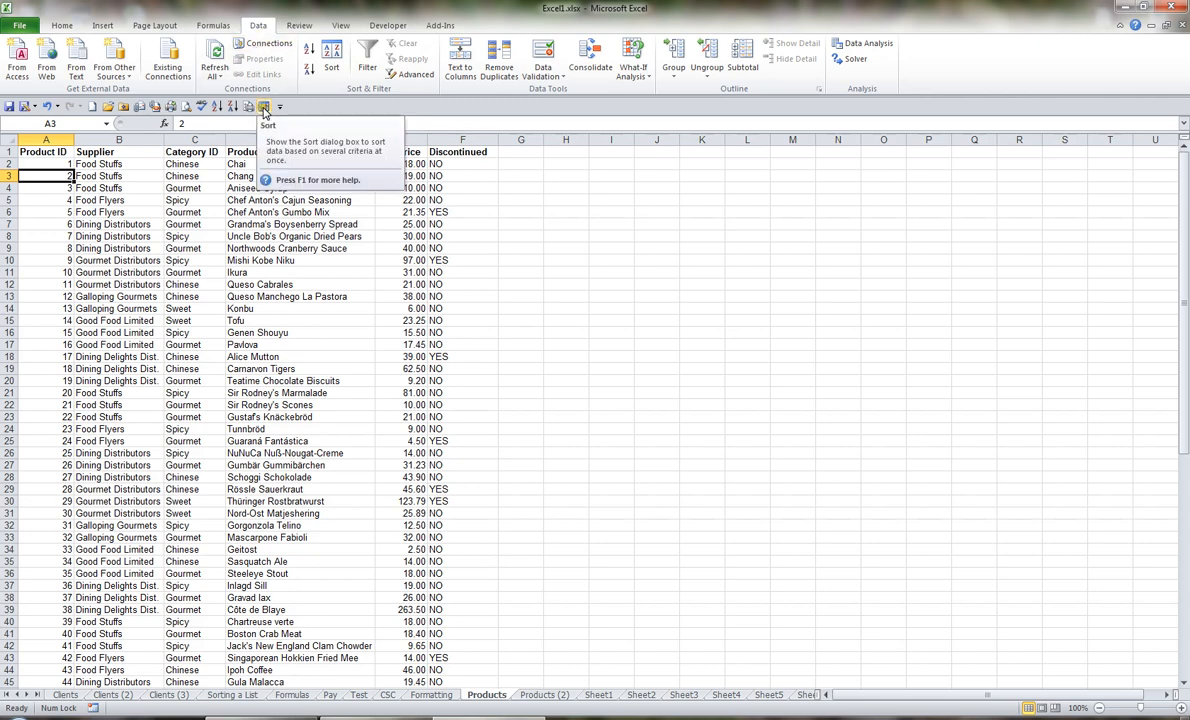
Step: Set up a custom sort of the product list by Supplier, with Category ID as the second level
left_click(265, 107)
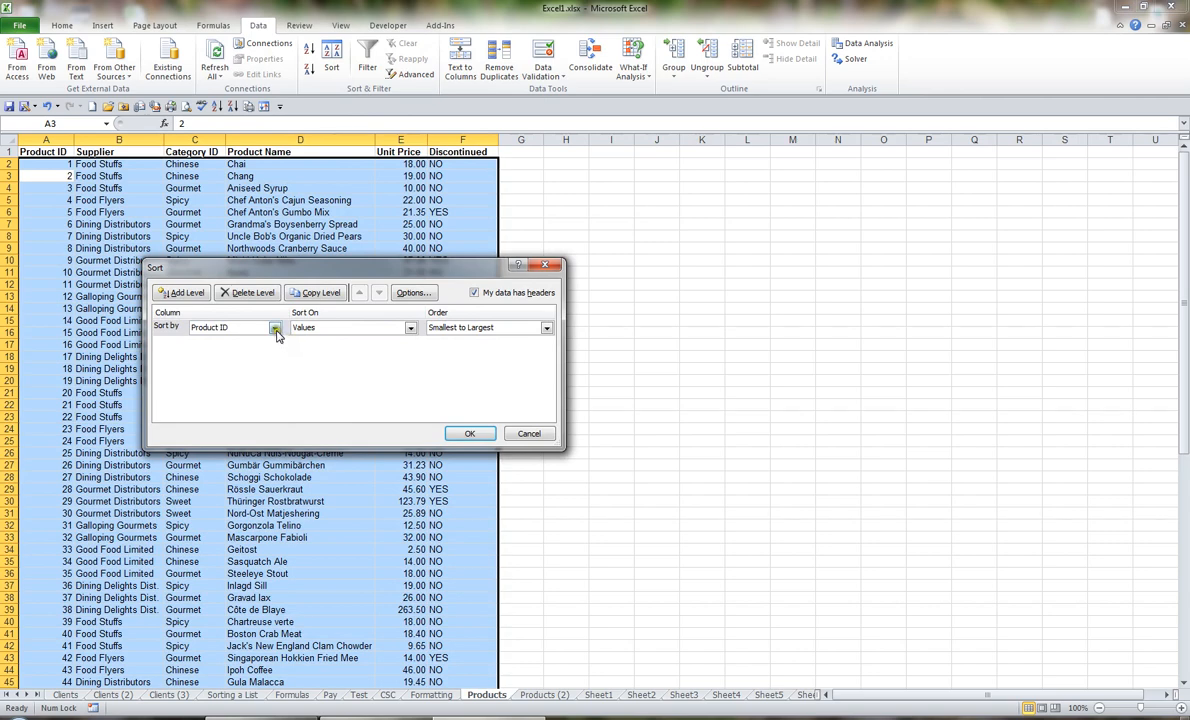
left_click(275, 329)
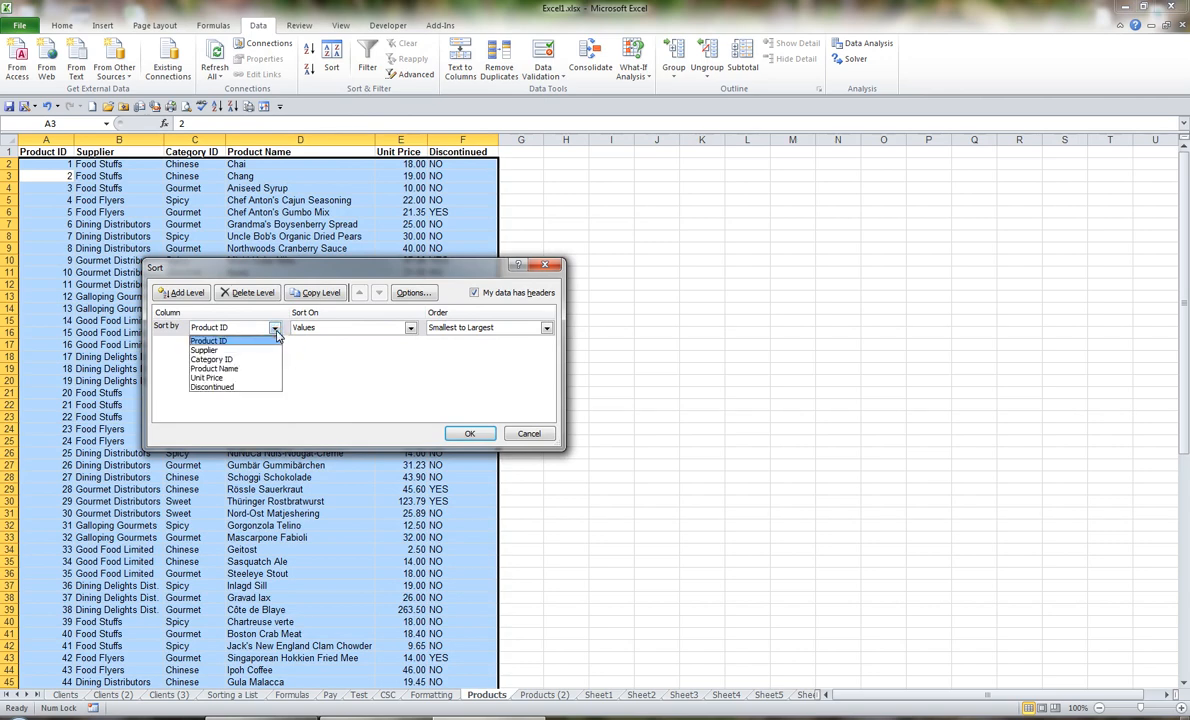
left_click(244, 351)
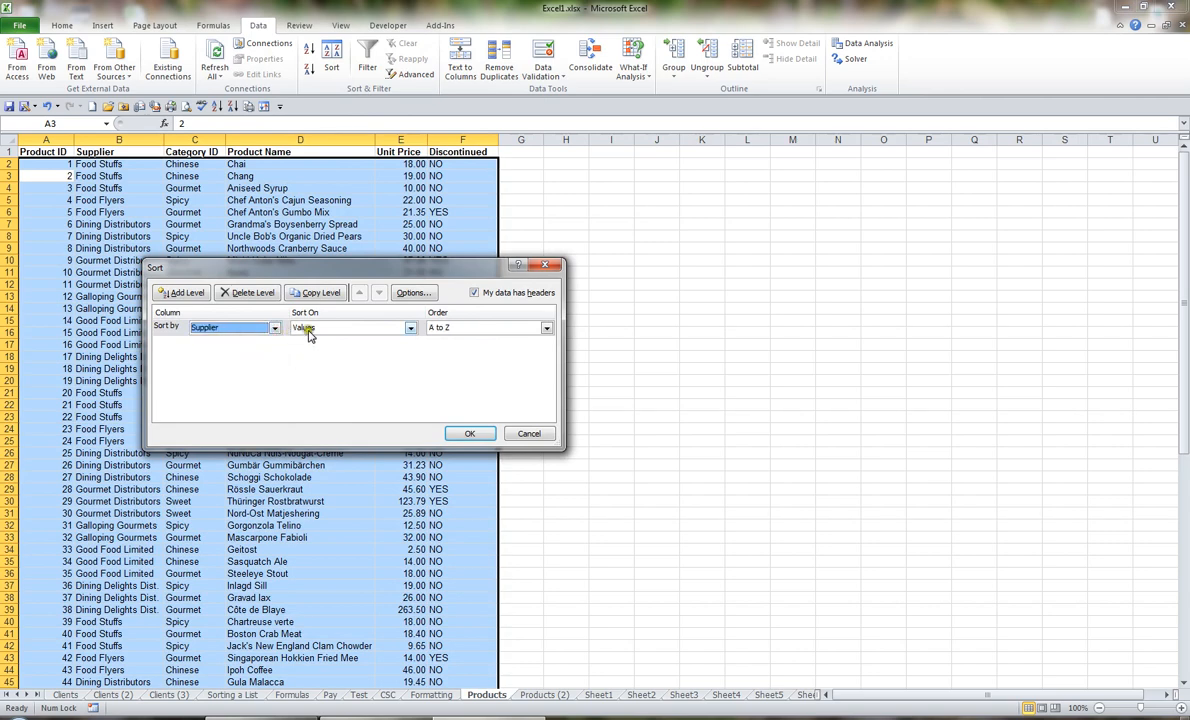
left_click(190, 296)
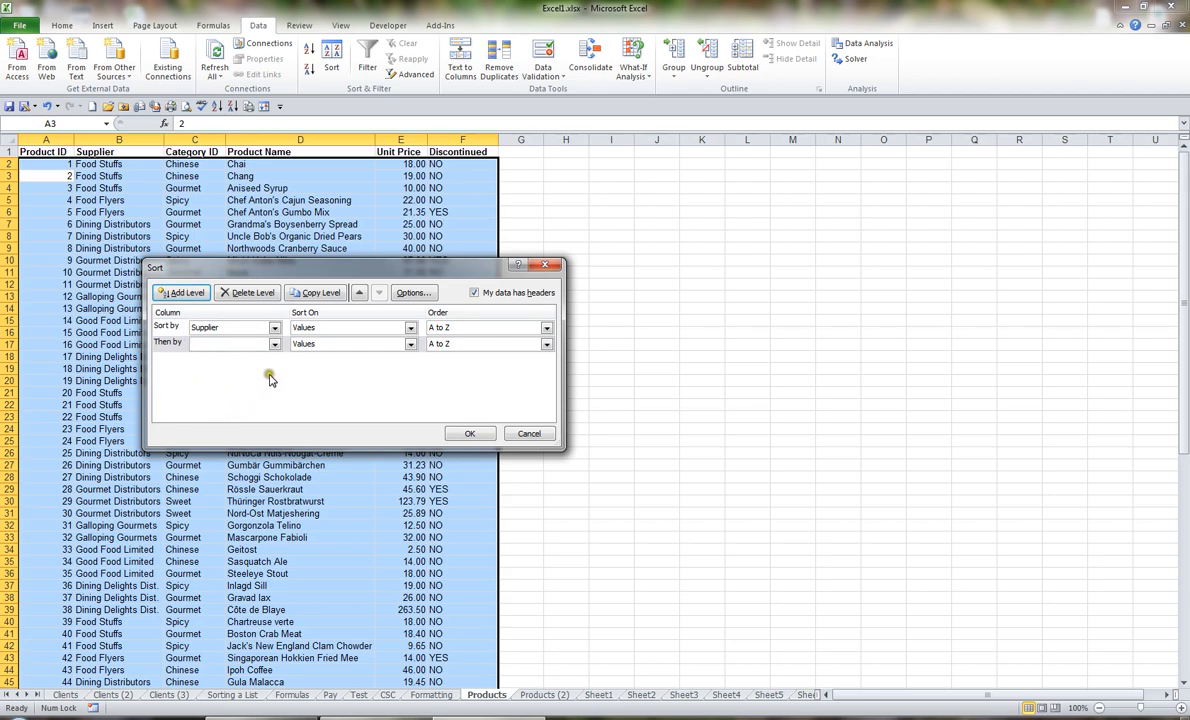
left_click(275, 344)
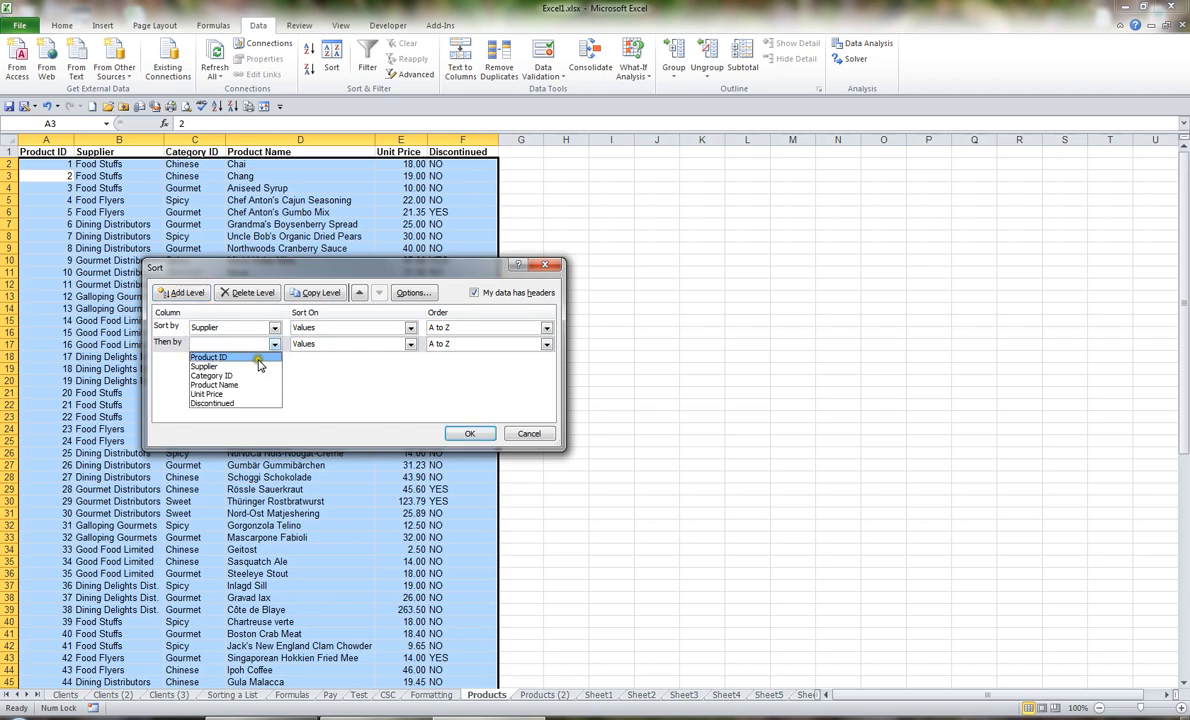
left_click(245, 376)
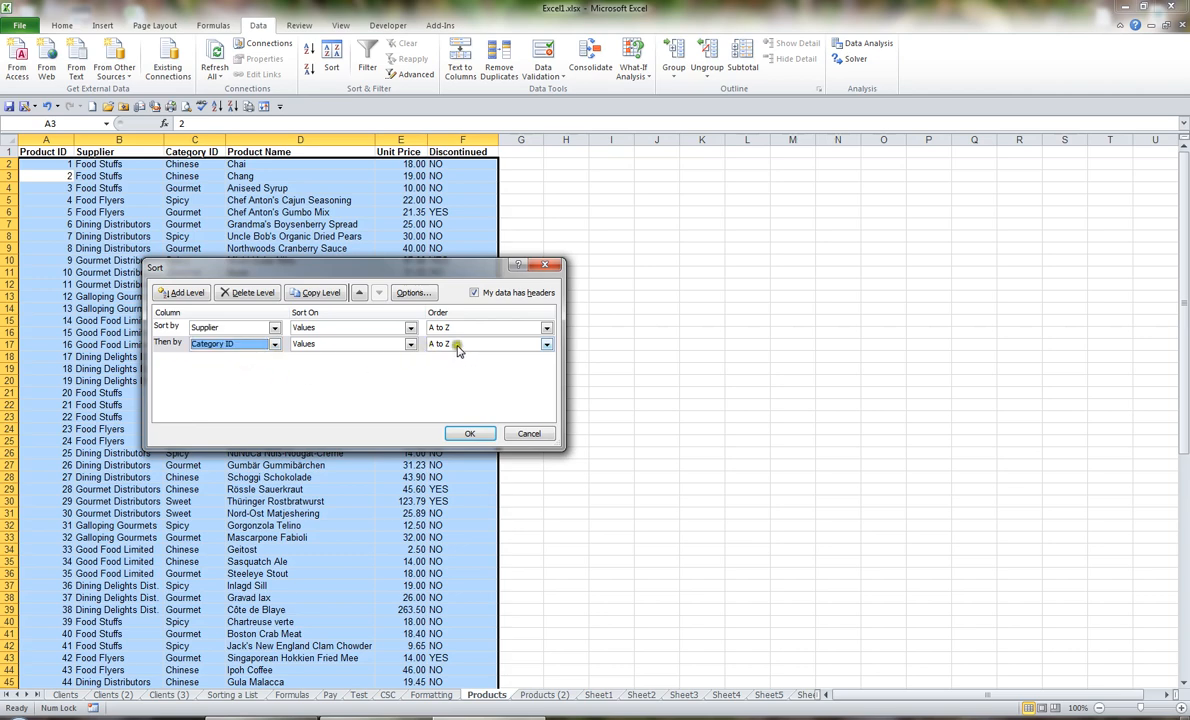
Step: Add Discontinued as the third sort level and Product Name as the fourth
left_click(204, 295)
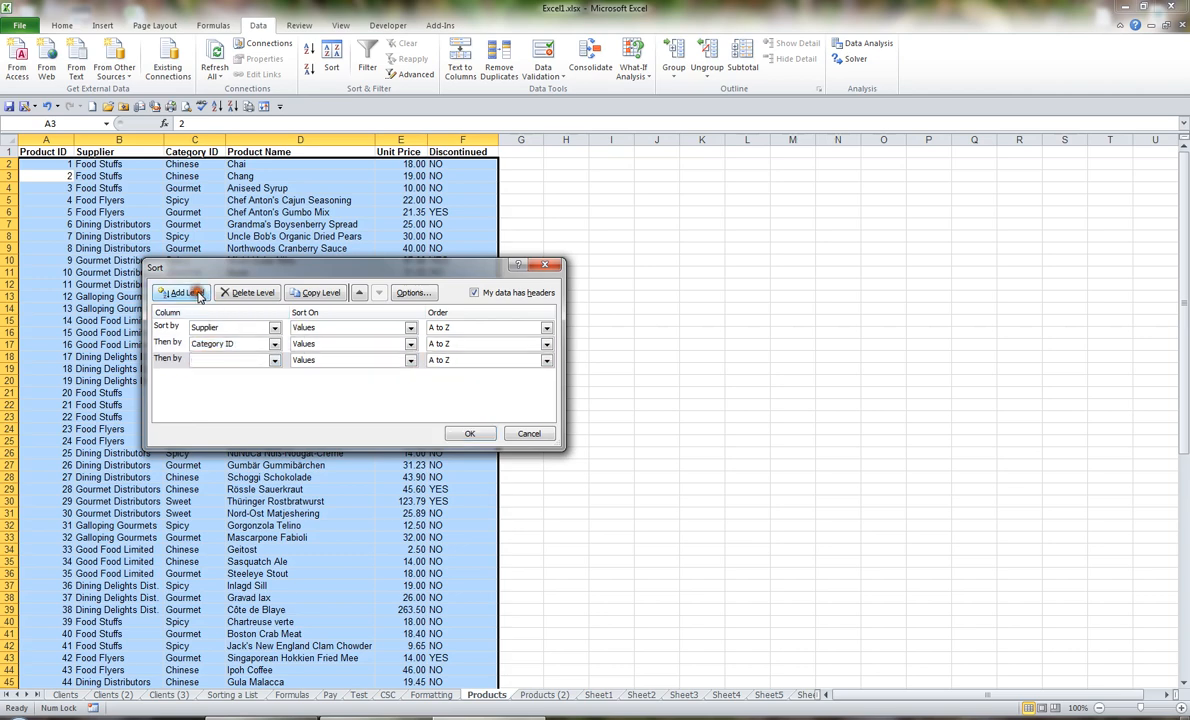
left_click(275, 361)
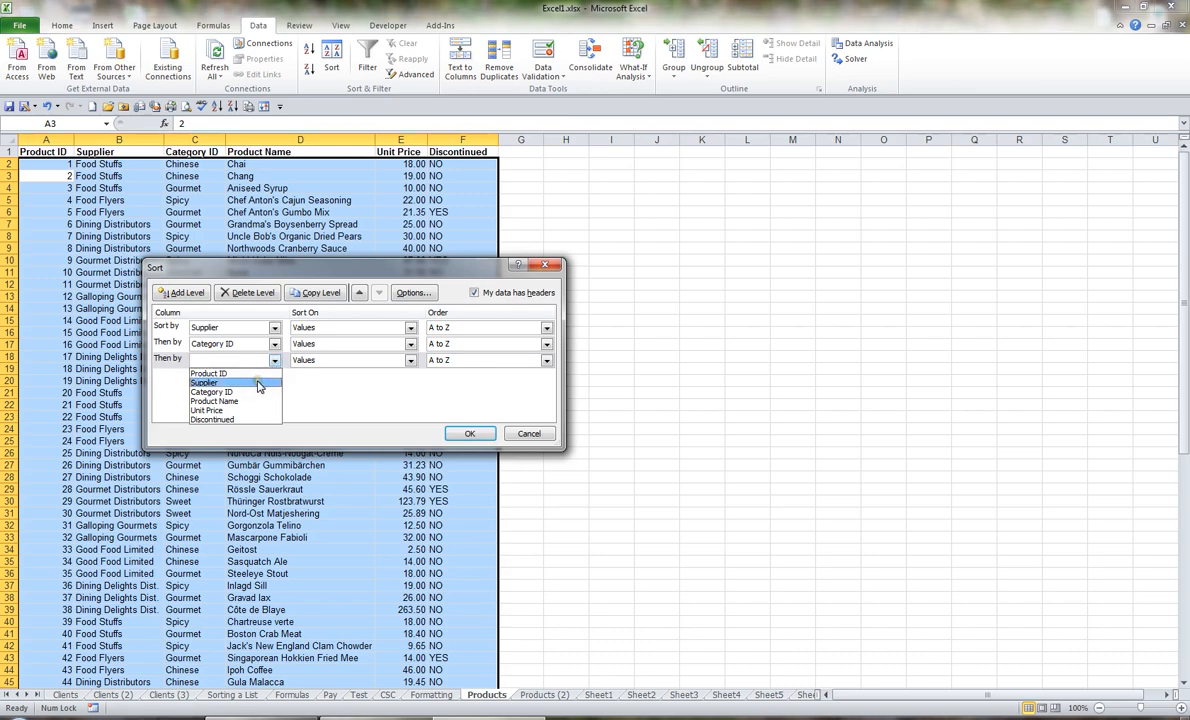
left_click(246, 418)
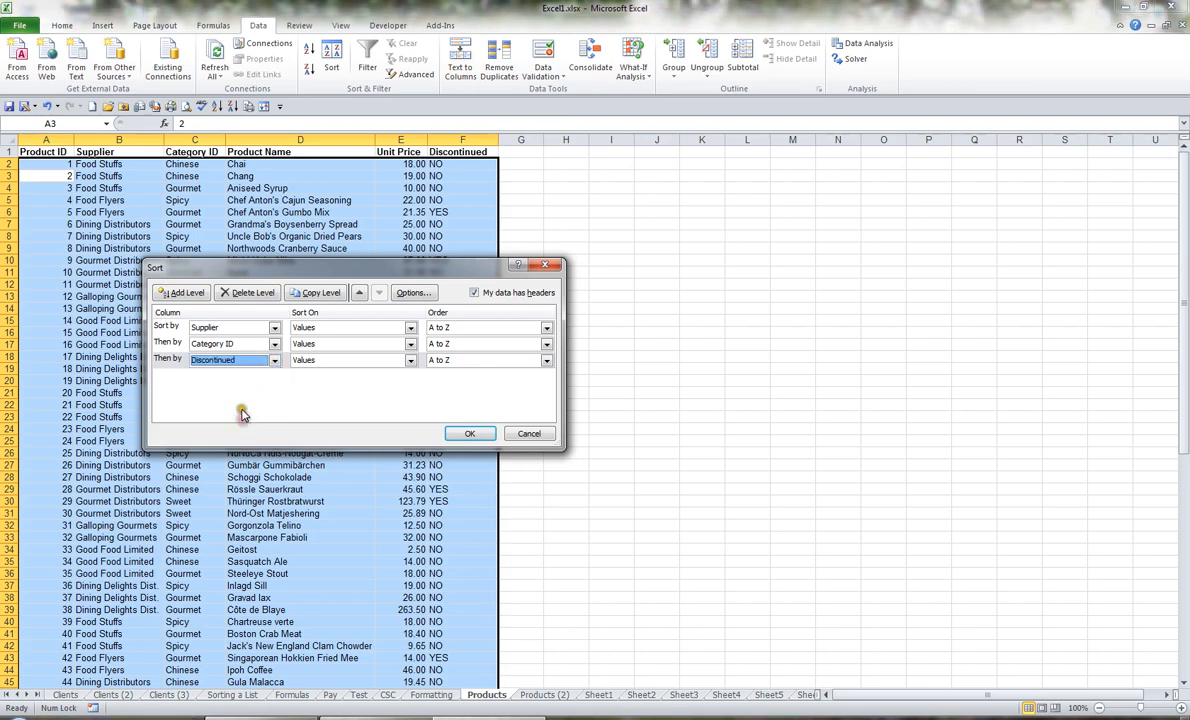
left_click(193, 296)
left_click(274, 377)
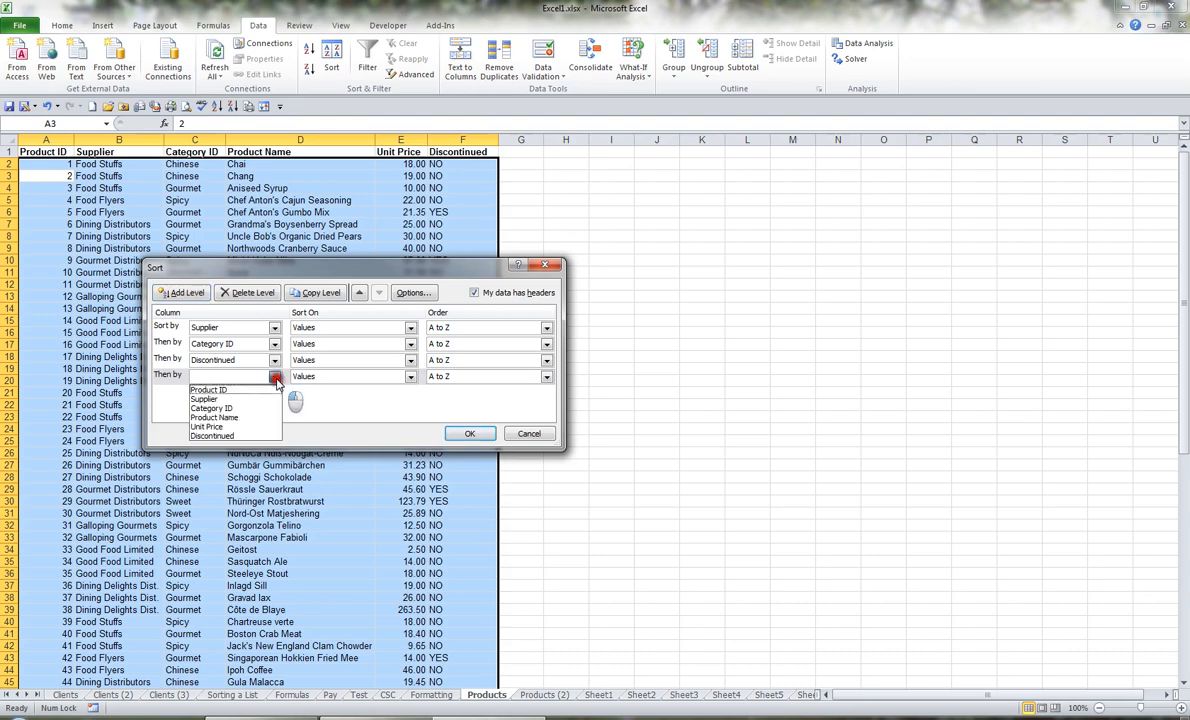
left_click(254, 418)
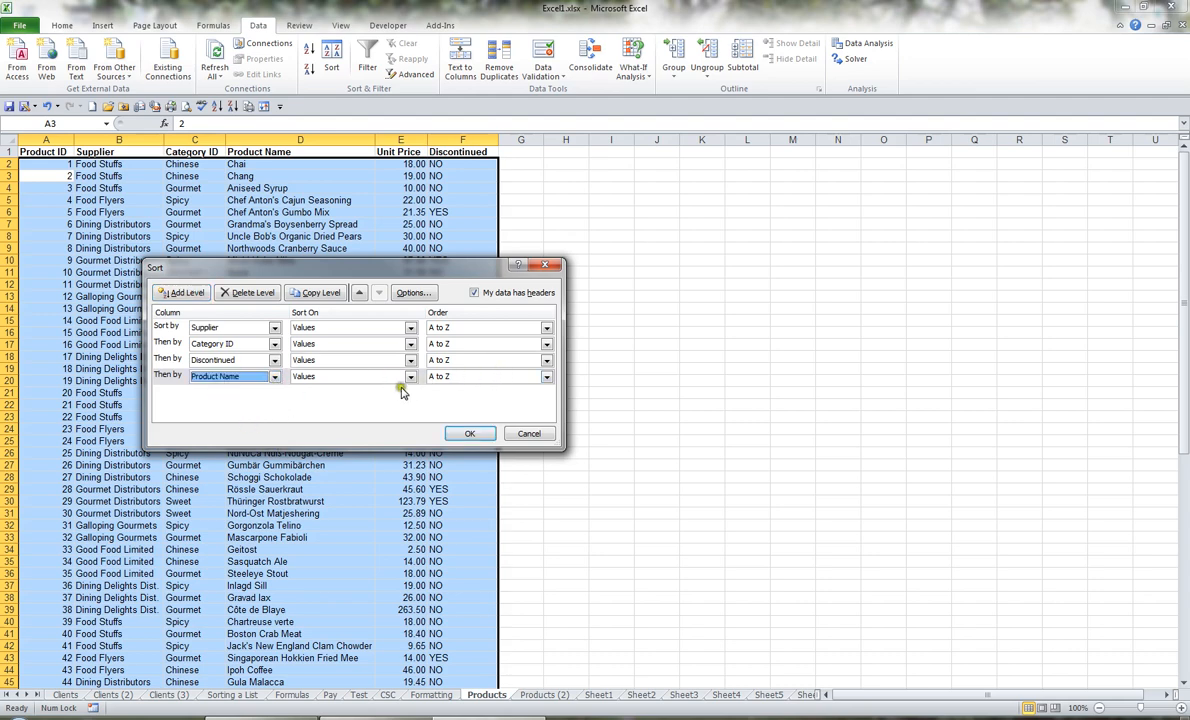
Step: Delete the Discontinued level from the custom sort
left_click(168, 360)
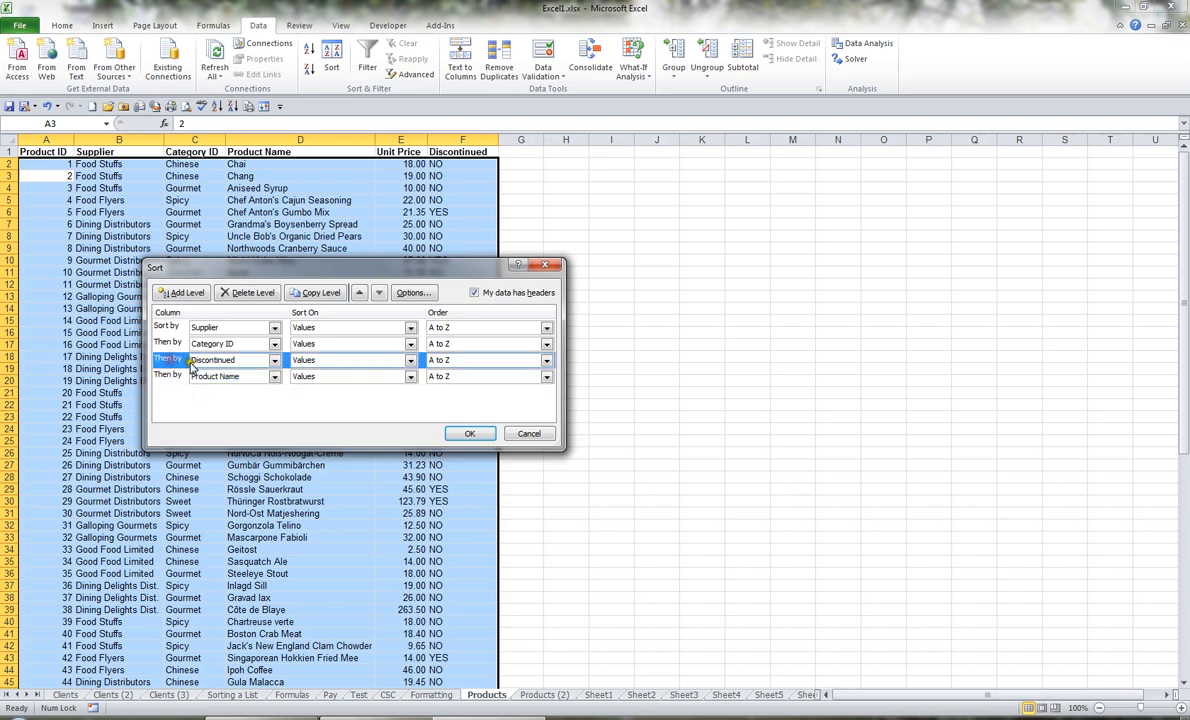
left_click(253, 293)
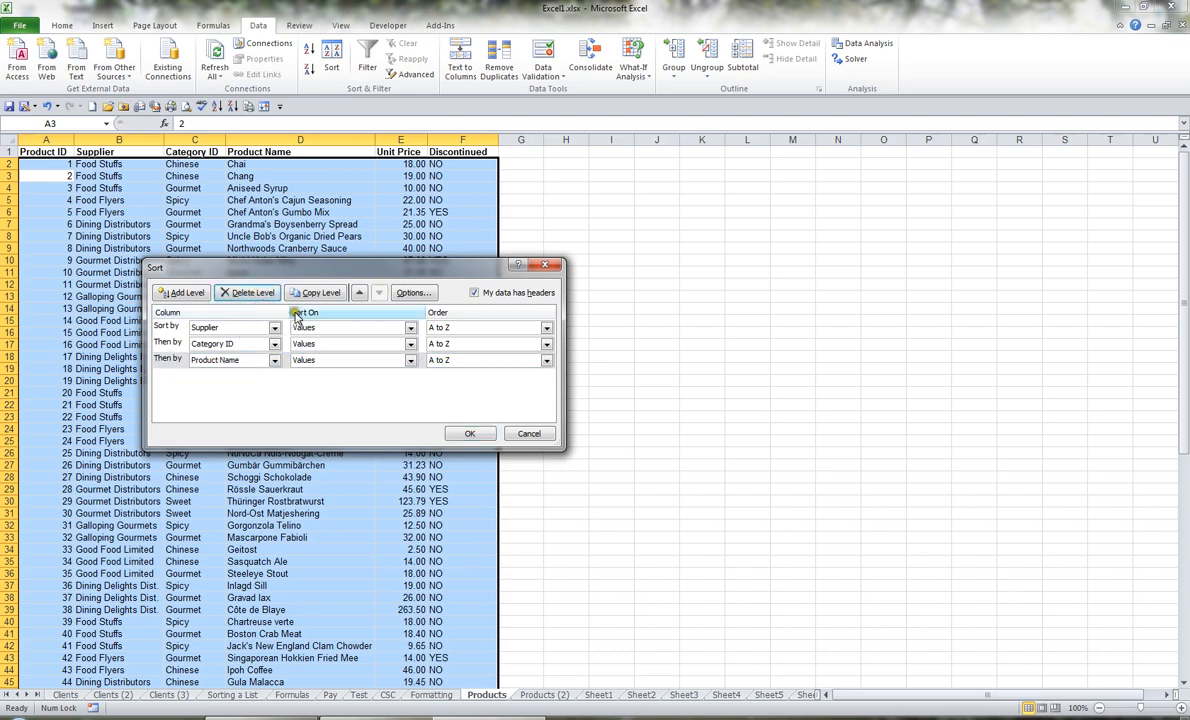
Step: Move the Product Name level to first place and back to last, and apply the sort by Supplier, Category ID and Product Name
left_click(228, 360)
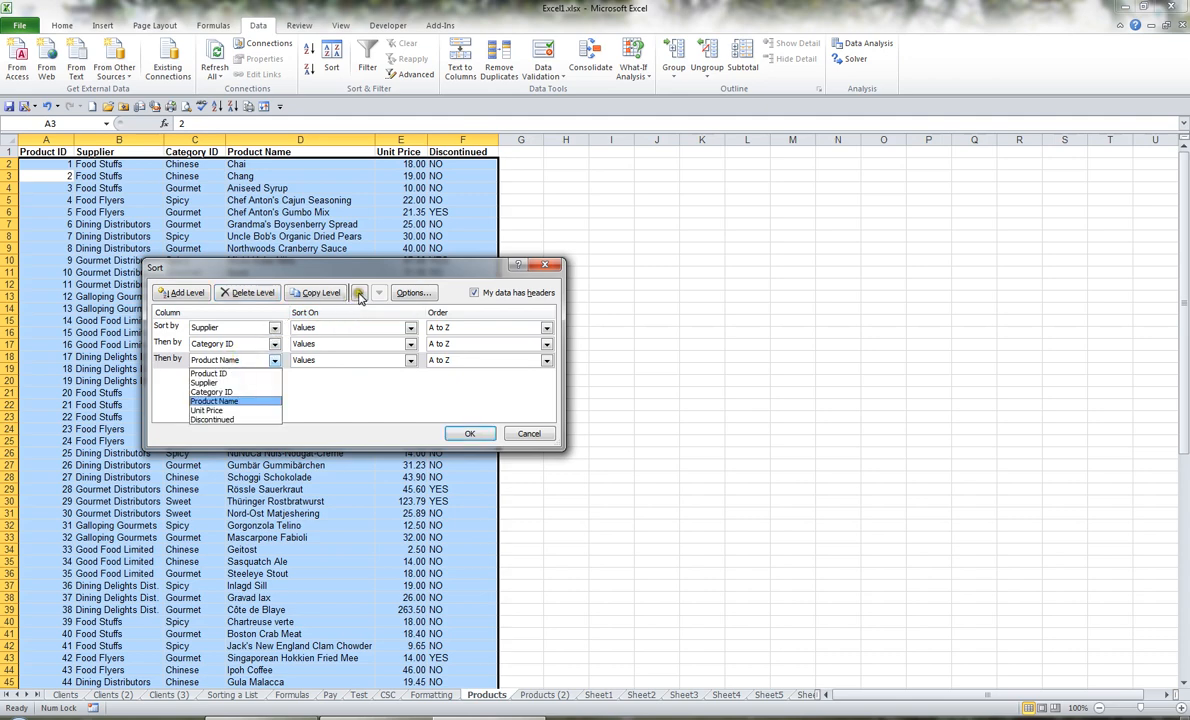
left_click(360, 295)
left_click(360, 295)
left_click(360, 295)
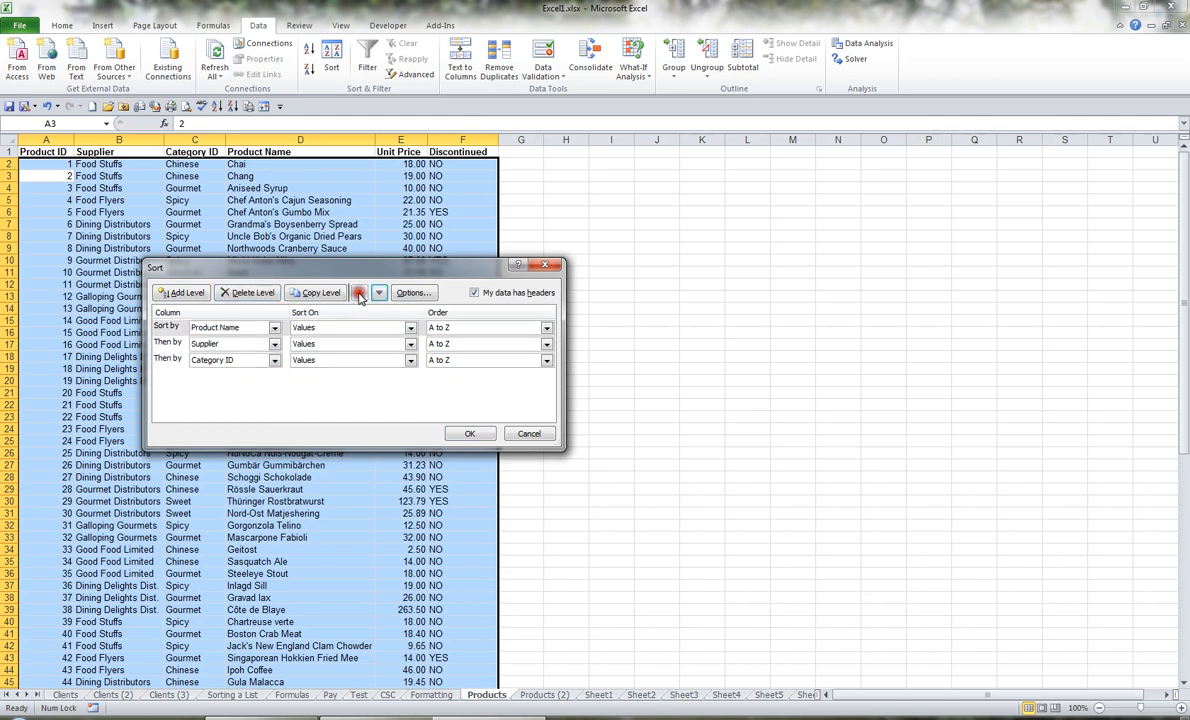
left_click(379, 294)
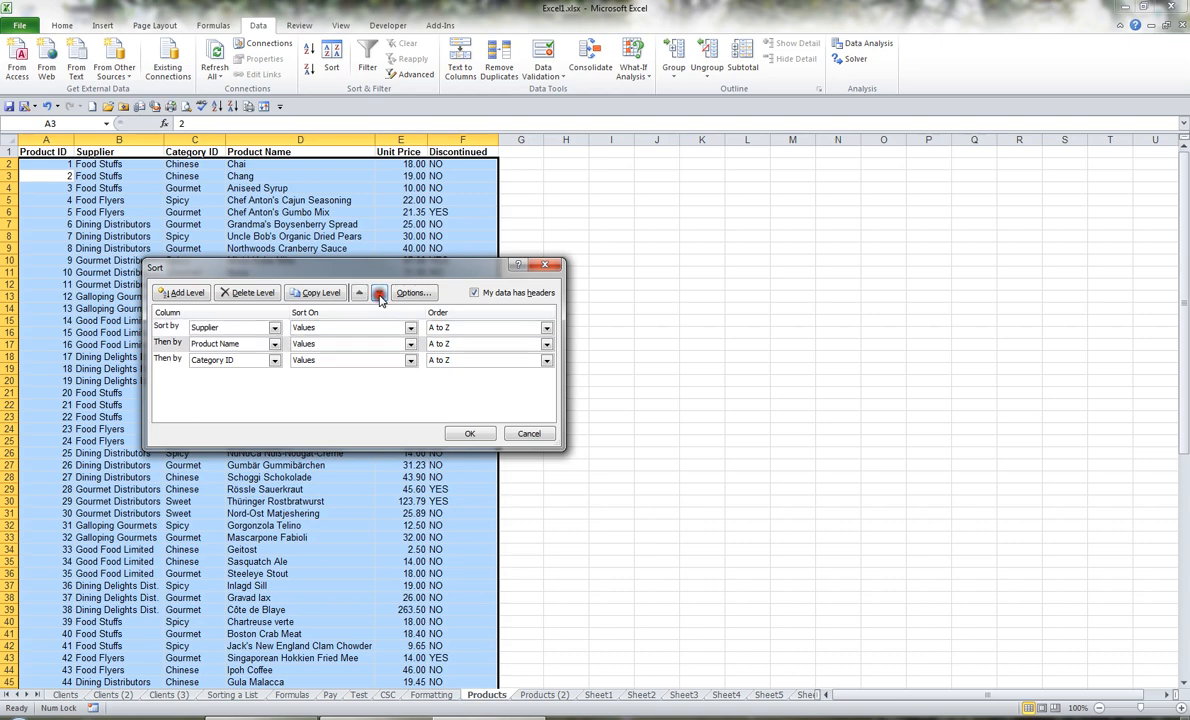
left_click(379, 294)
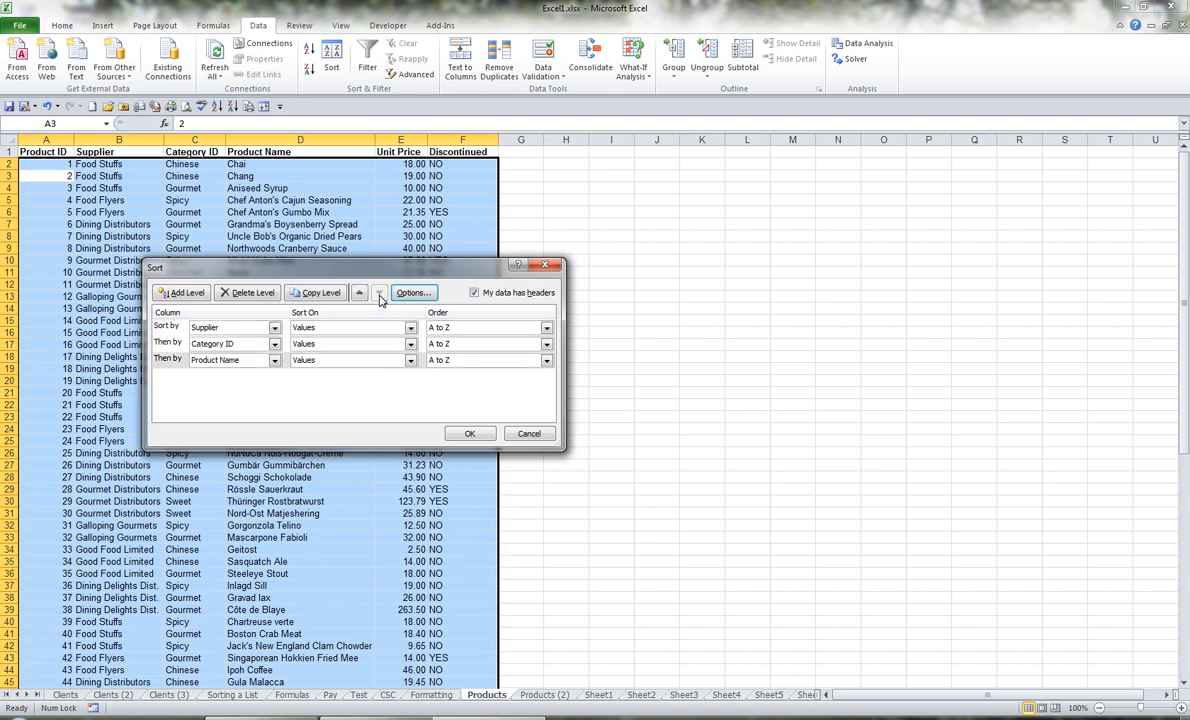
left_click(481, 436)
Step: Examine how the Dining Delights Dist. rows are ordered by Supplier, Category ID and Product Name
left_click(105, 165)
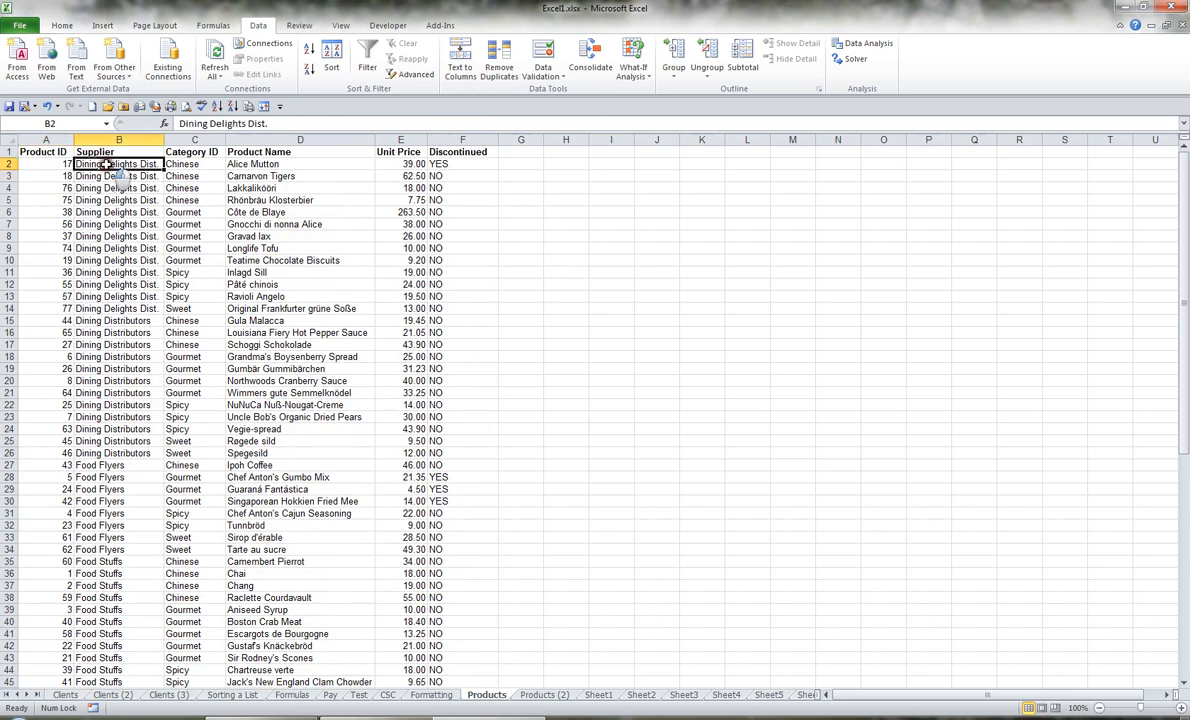
left_click_drag(119, 178, 112, 302)
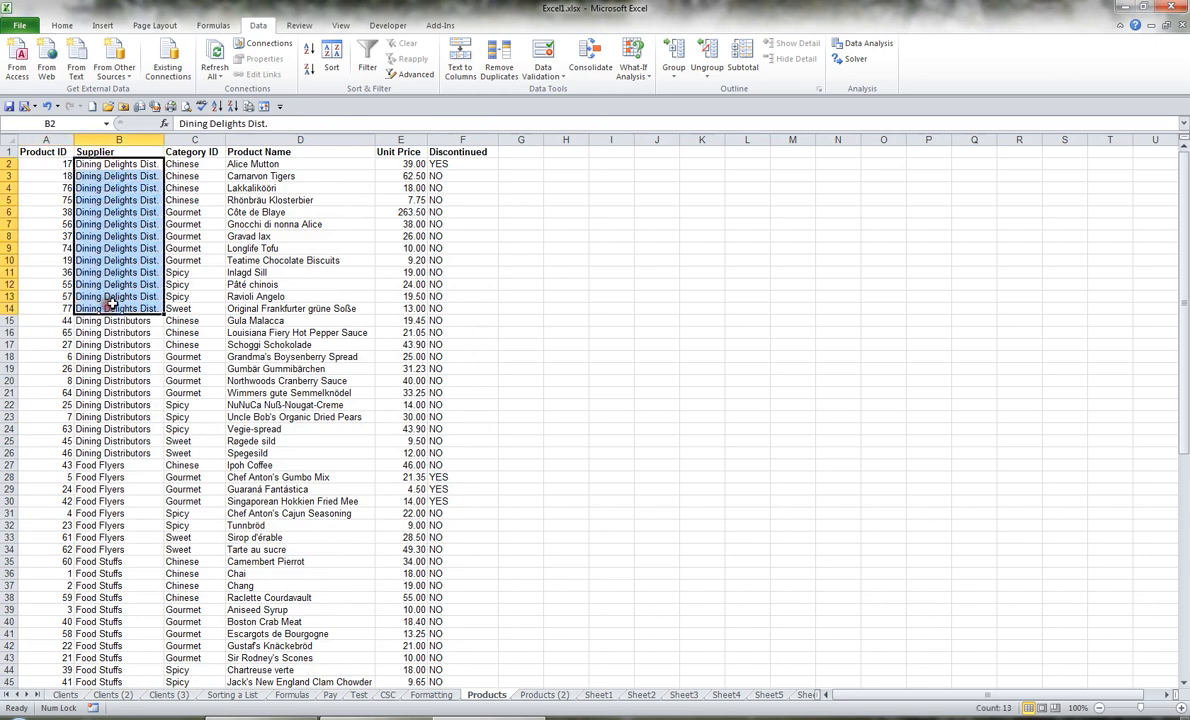
left_click_drag(188, 165, 194, 309)
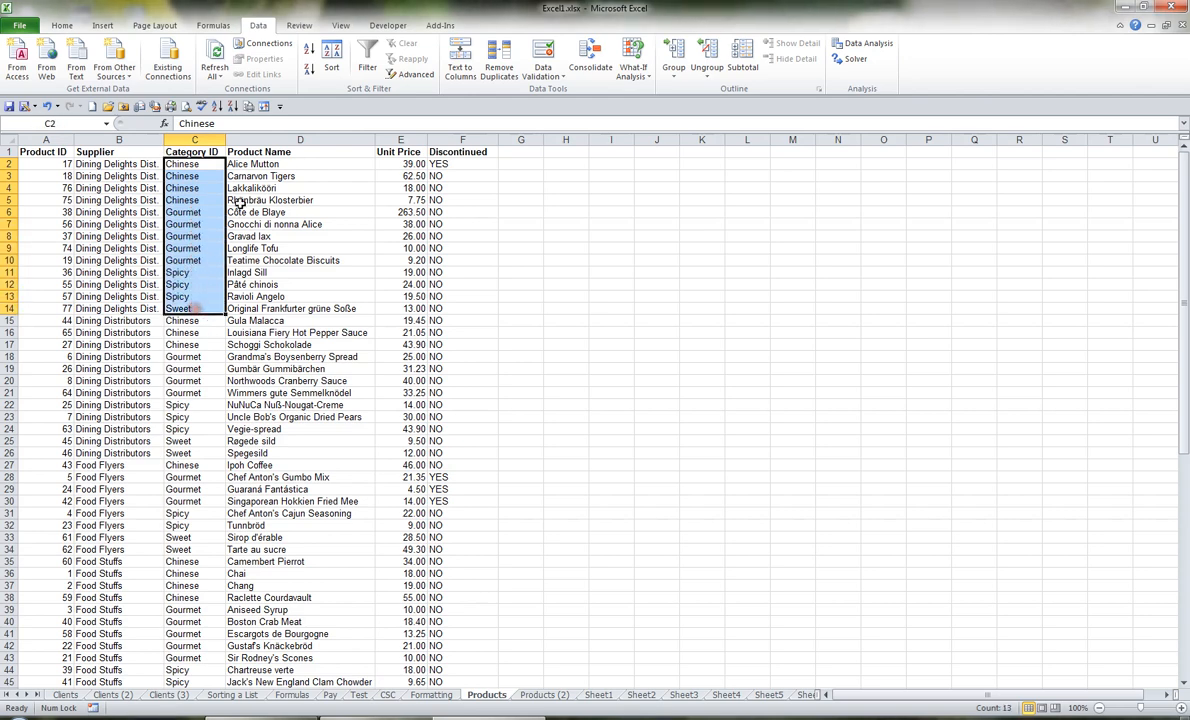
left_click_drag(242, 163, 260, 199)
left_click(264, 248)
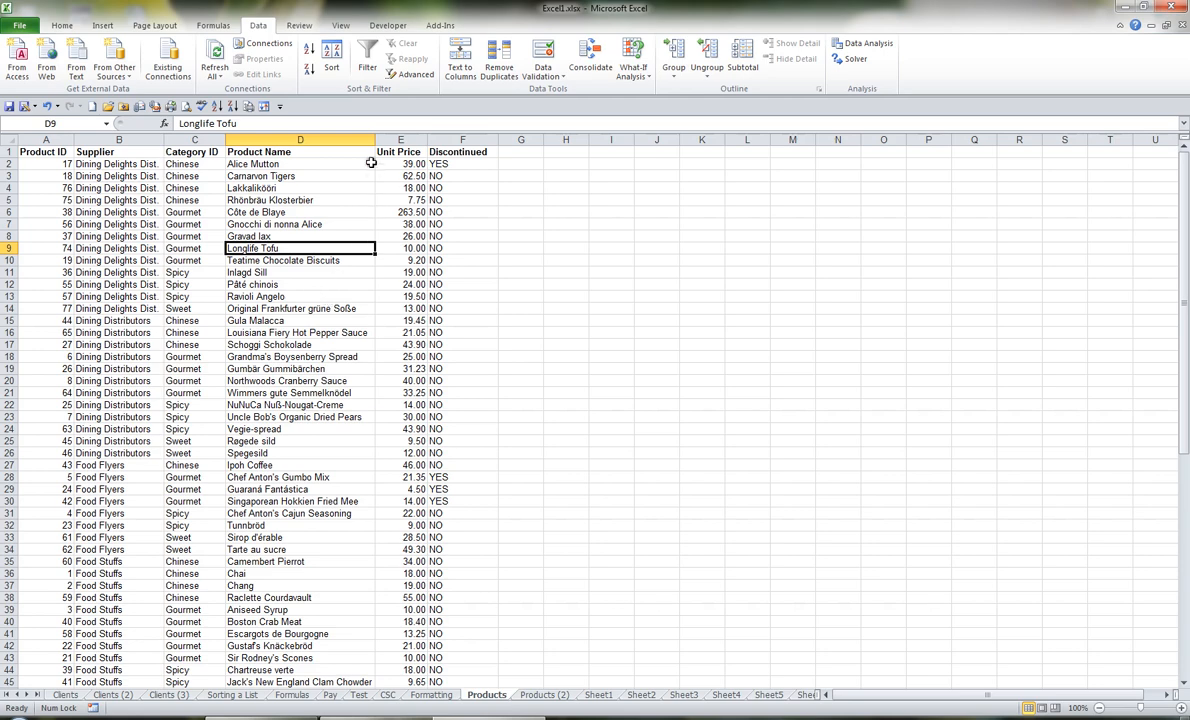
Step: Add the Filter and Clear commands to the Quick Access Toolbar
right_click(368, 60)
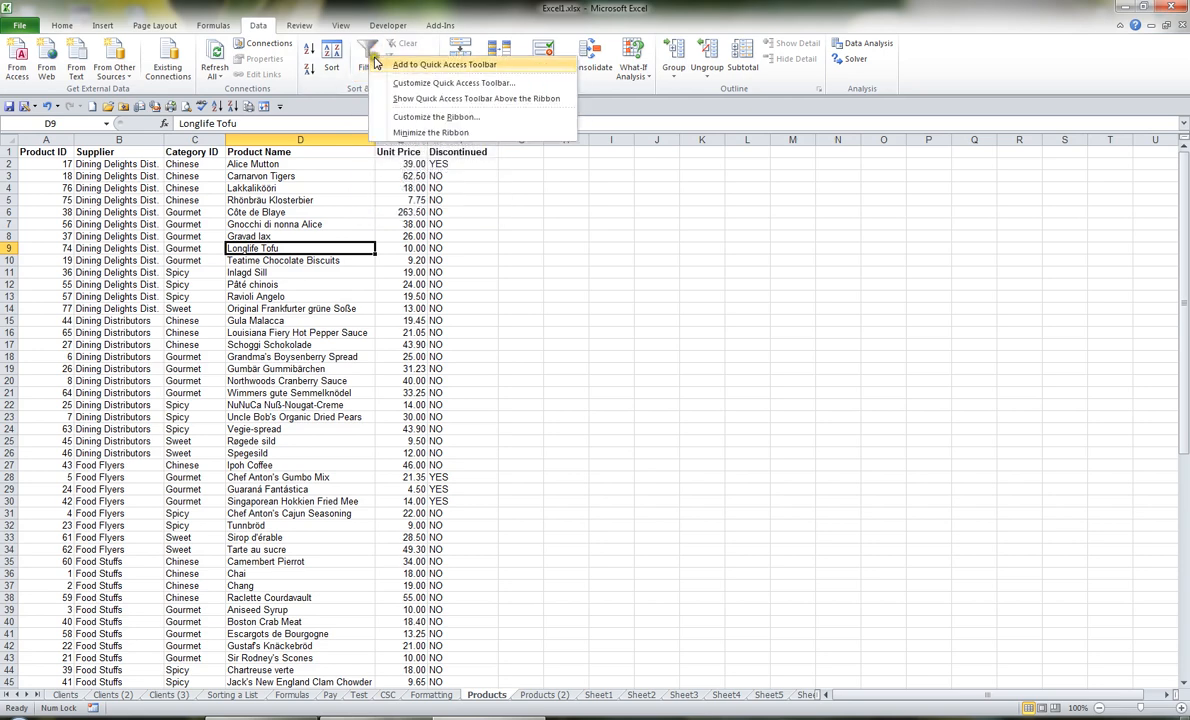
left_click(413, 66)
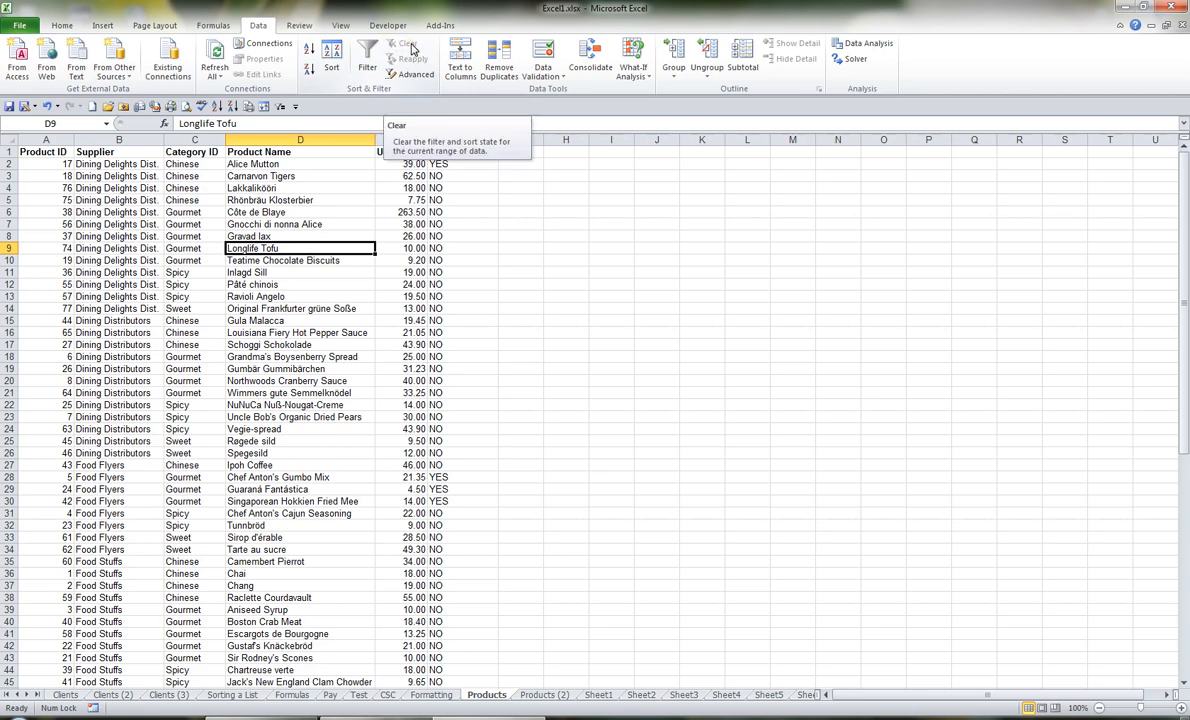
right_click(412, 50)
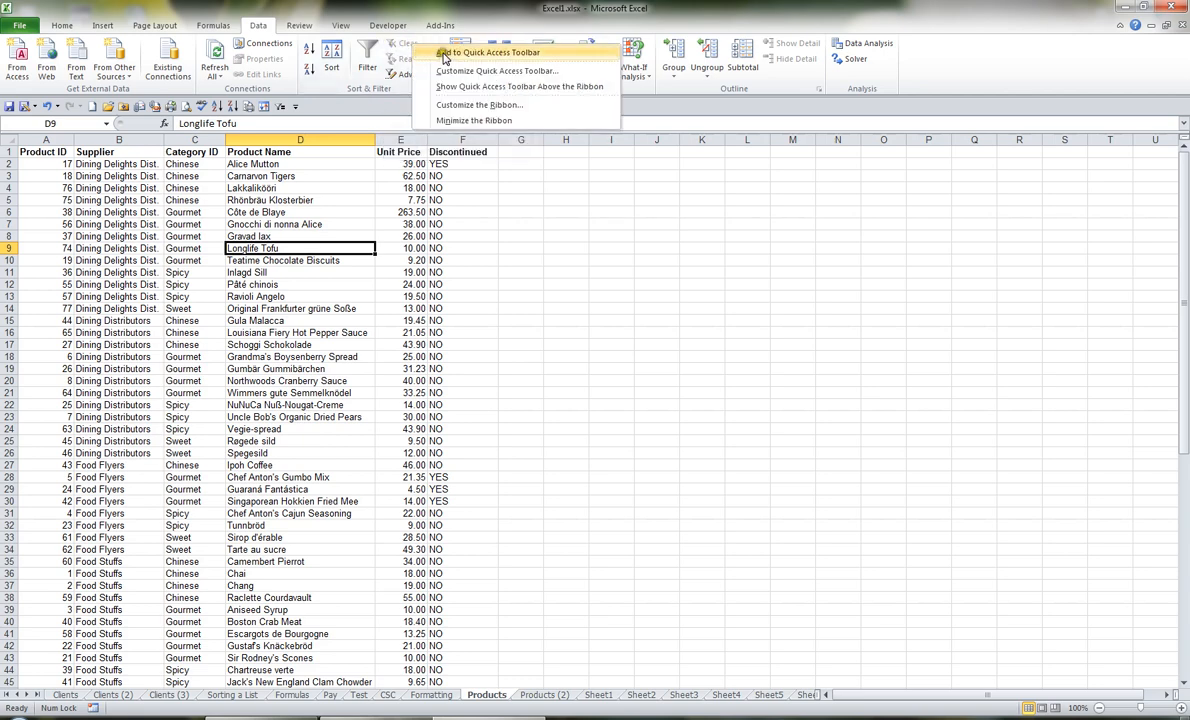
left_click(445, 53)
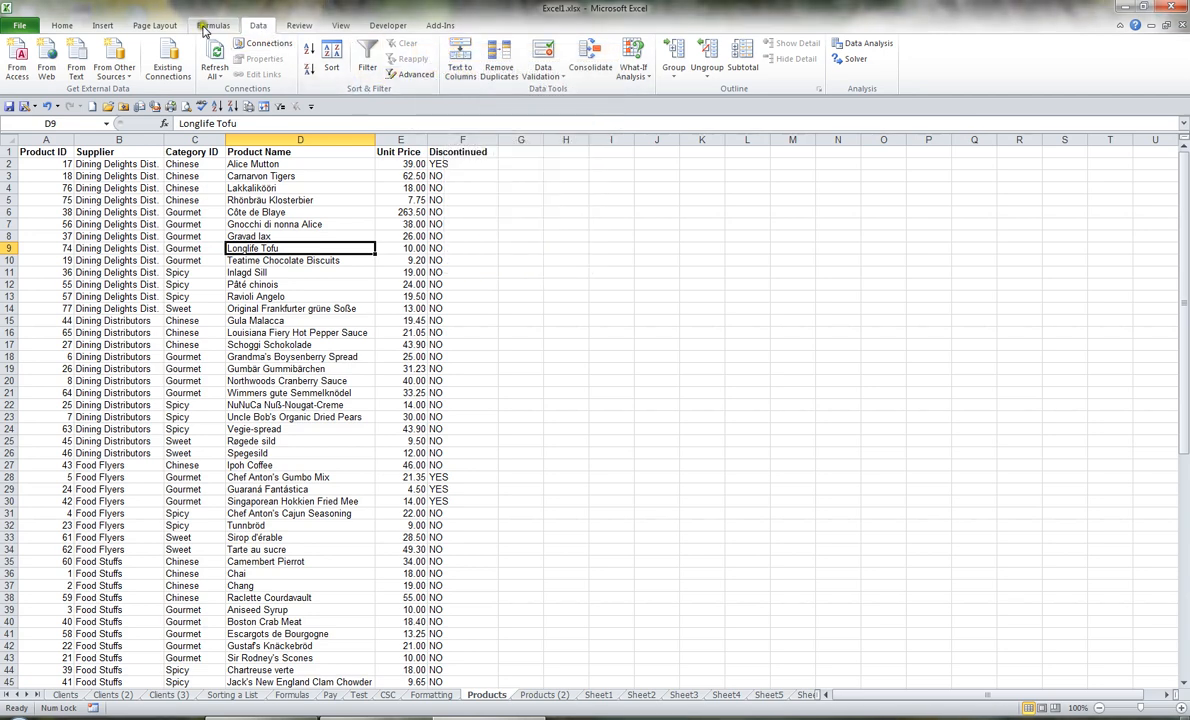
Step: Turn on filtering for the product list and show only the suppliers Galloping Gourmets, Good Food Limited and Gourmet Distributors
left_click(61, 25)
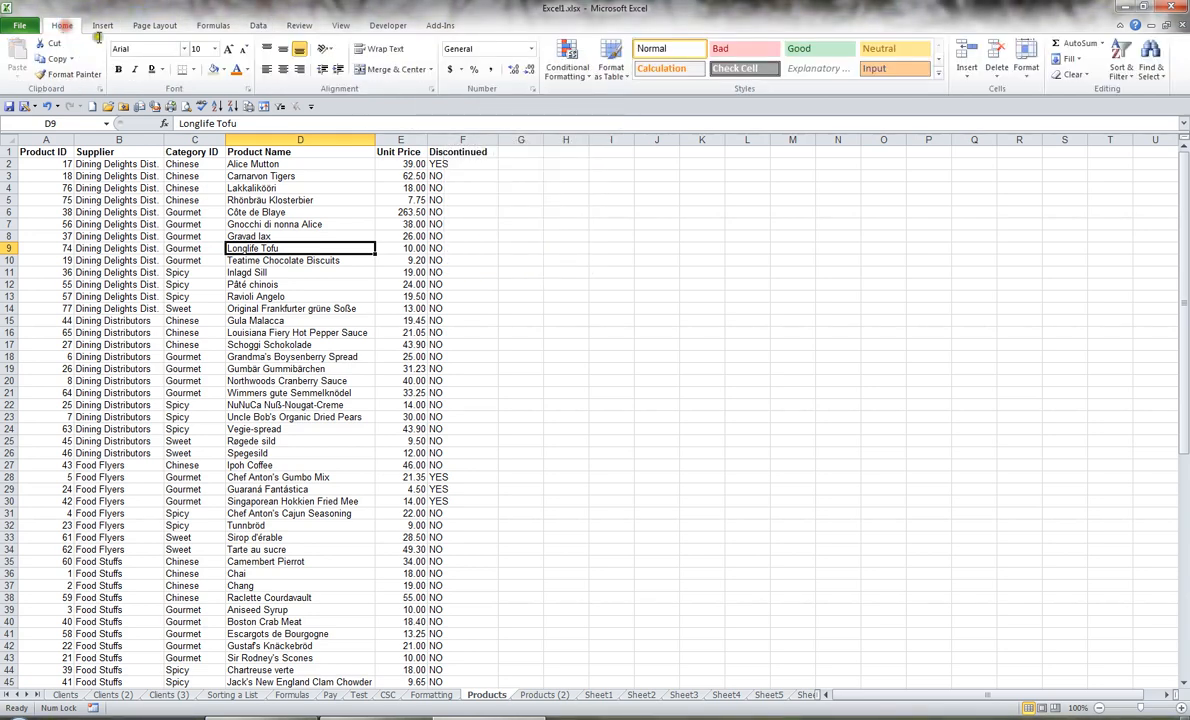
left_click(281, 107)
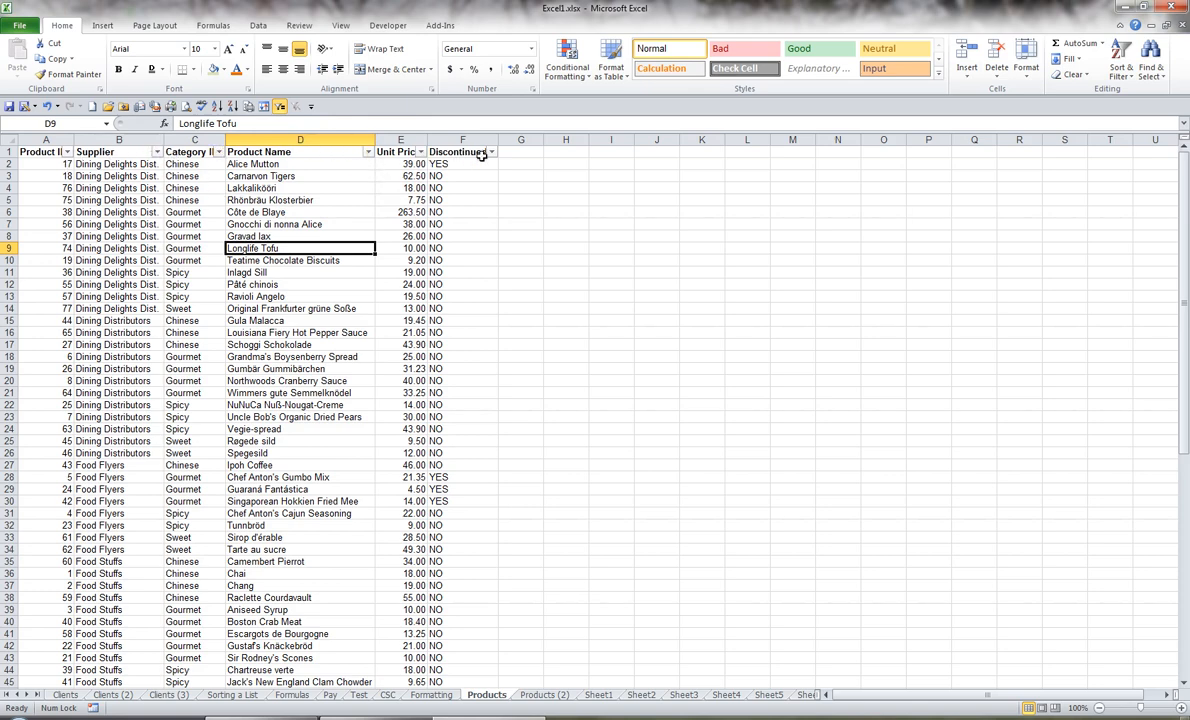
left_click(156, 152)
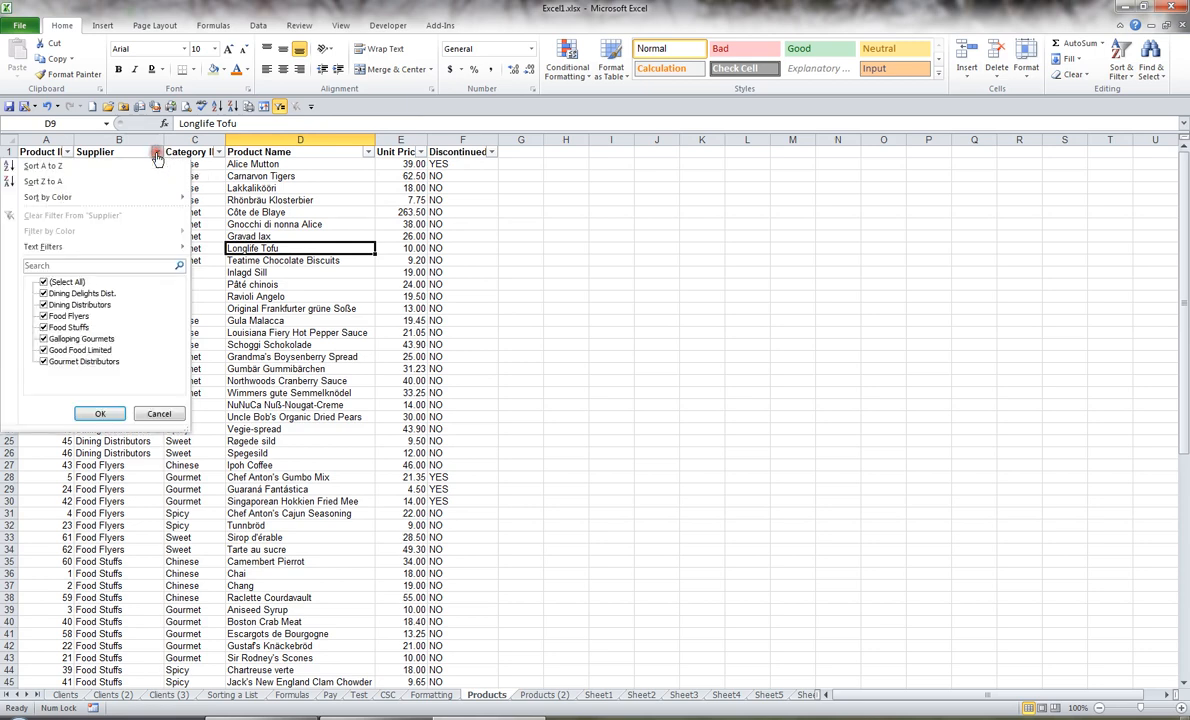
left_click(44, 283)
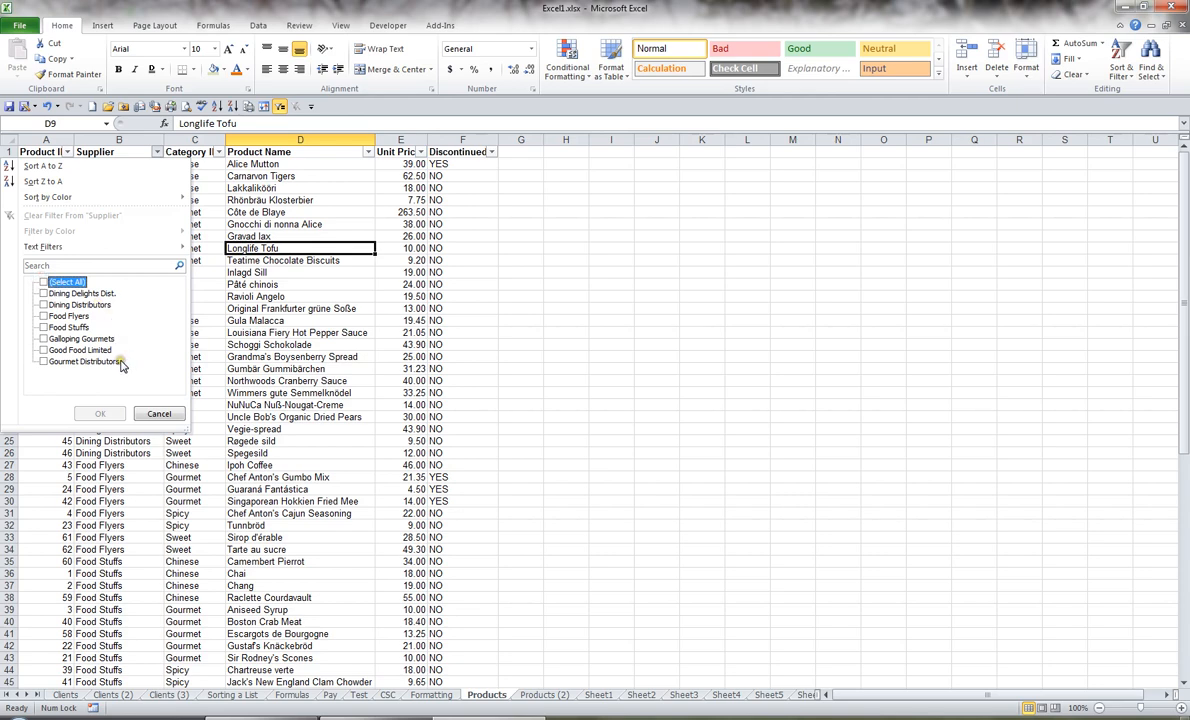
left_click(44, 339)
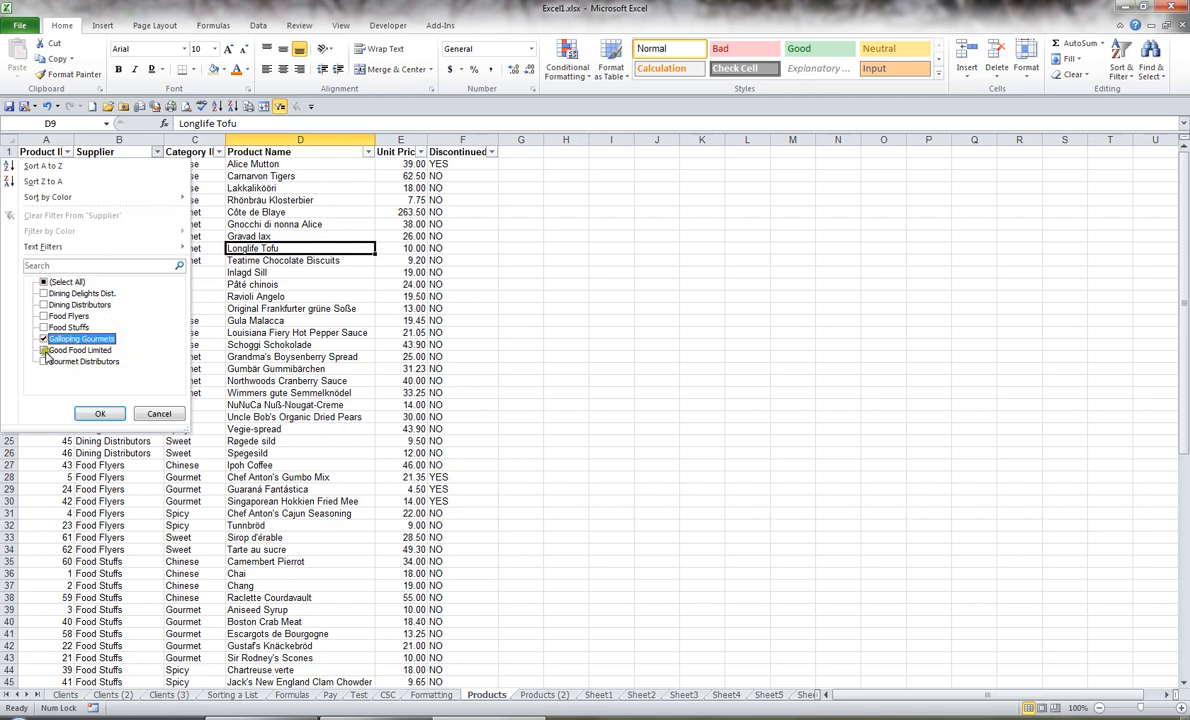
left_click(44, 350)
left_click(44, 362)
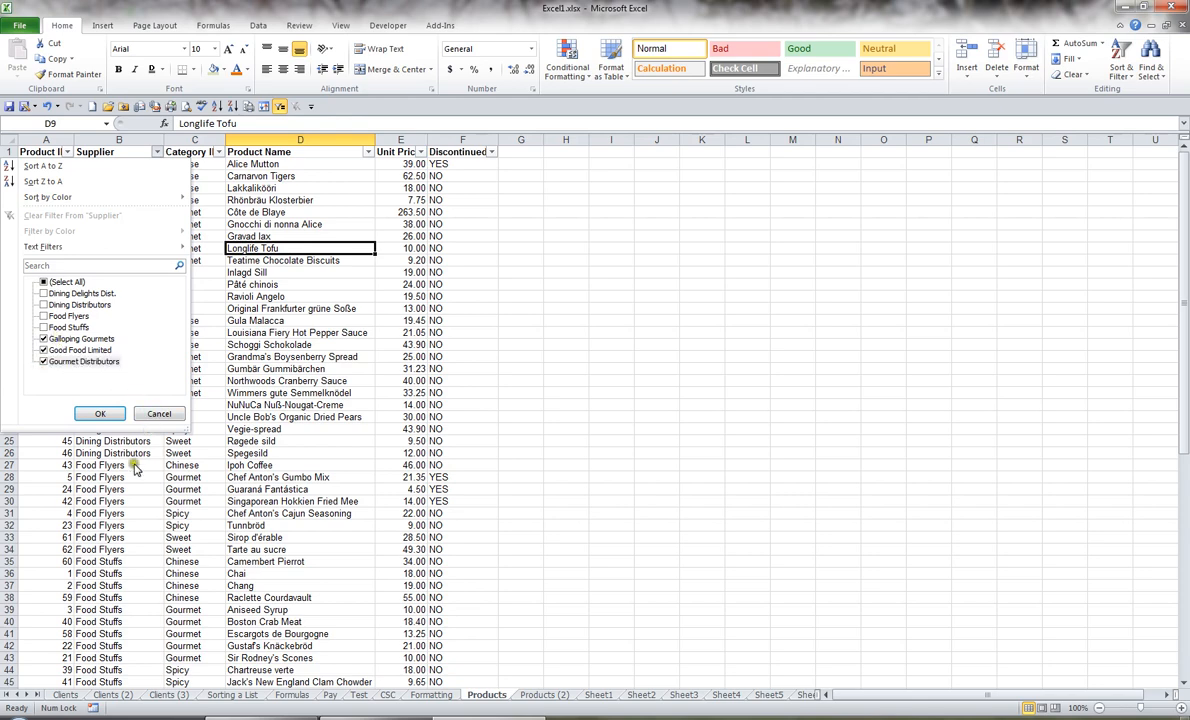
left_click(100, 413)
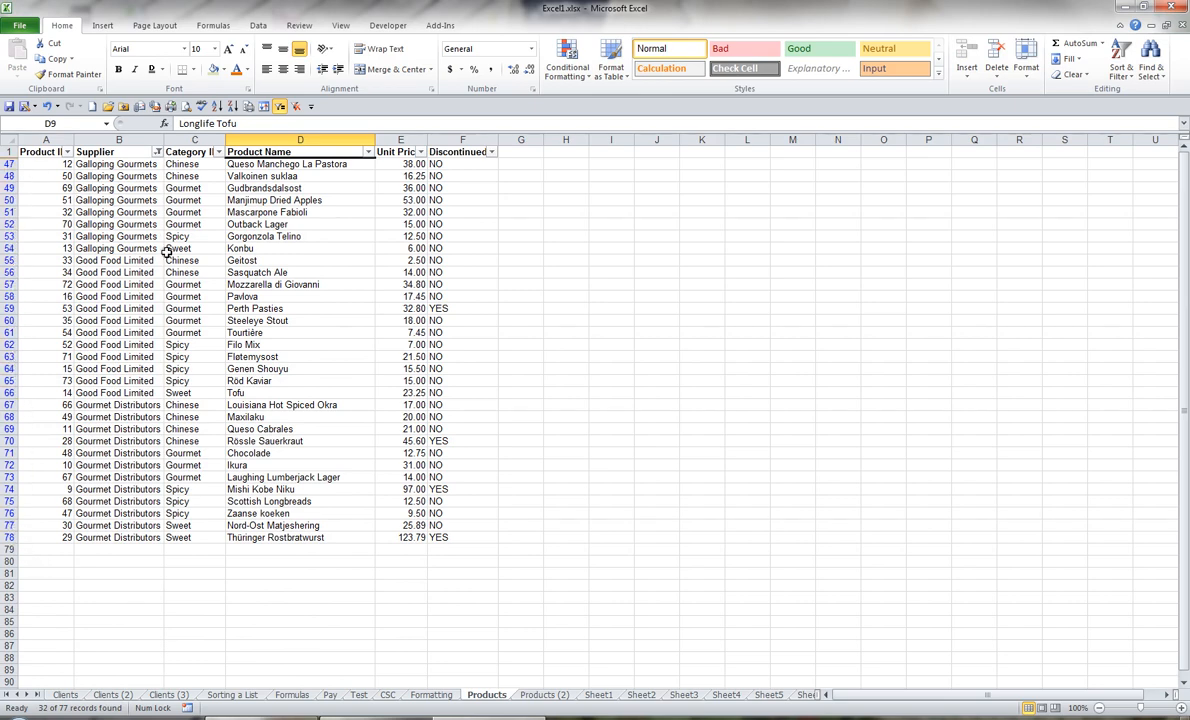
Step: Filter the Category ID column to show only Gourmet products
left_click(118, 188)
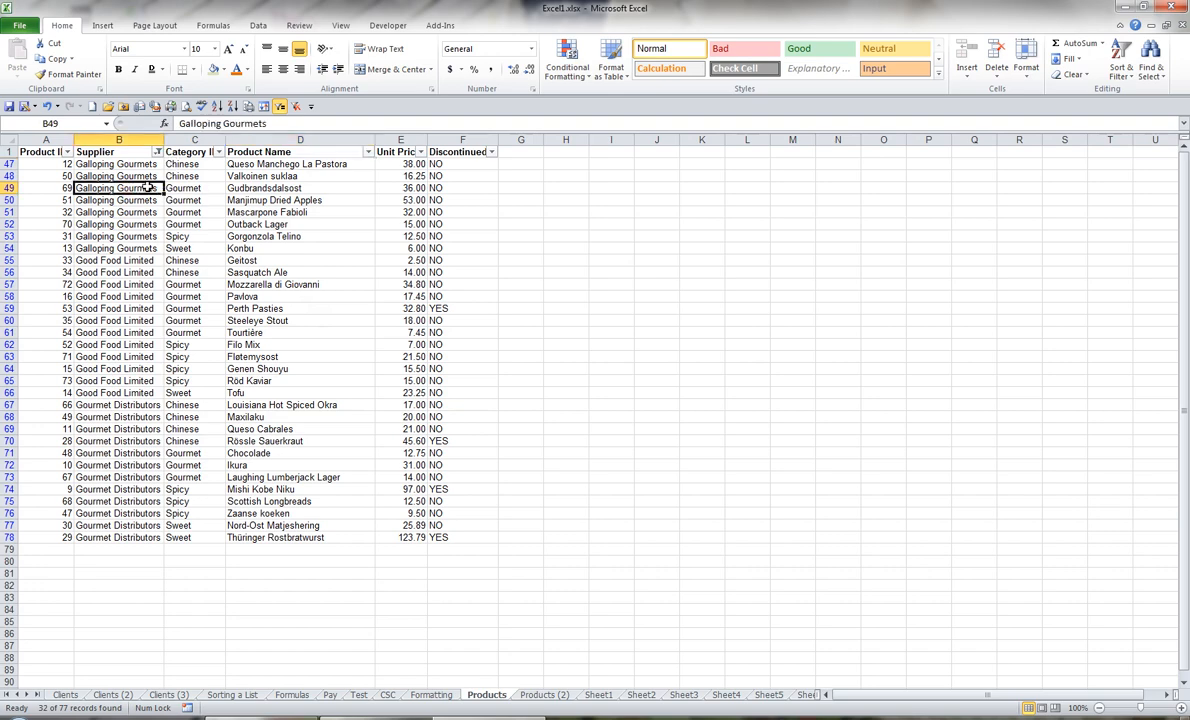
left_click(220, 153)
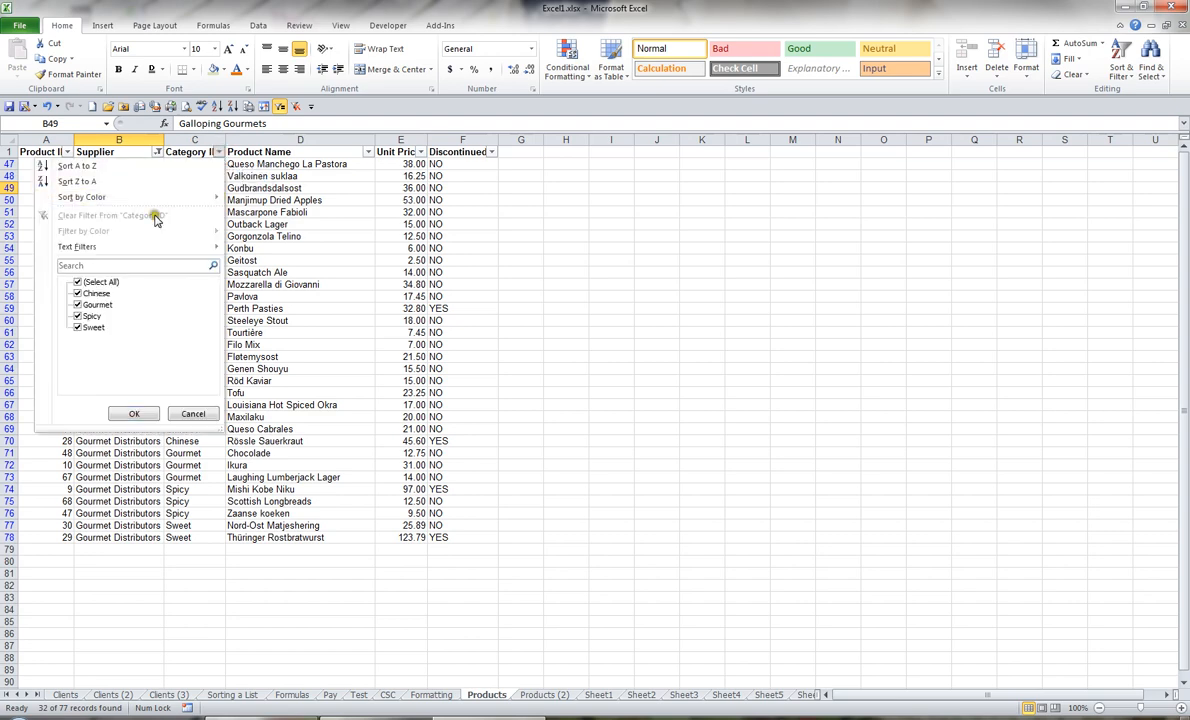
left_click(78, 283)
left_click(78, 304)
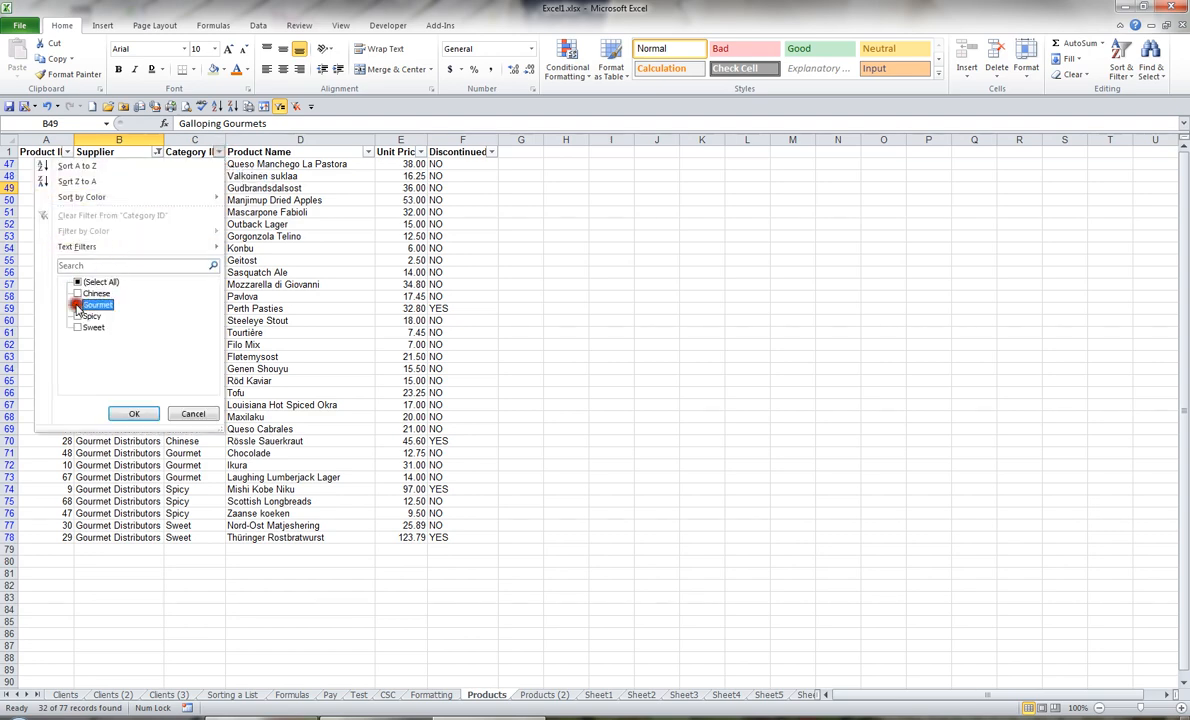
left_click(135, 414)
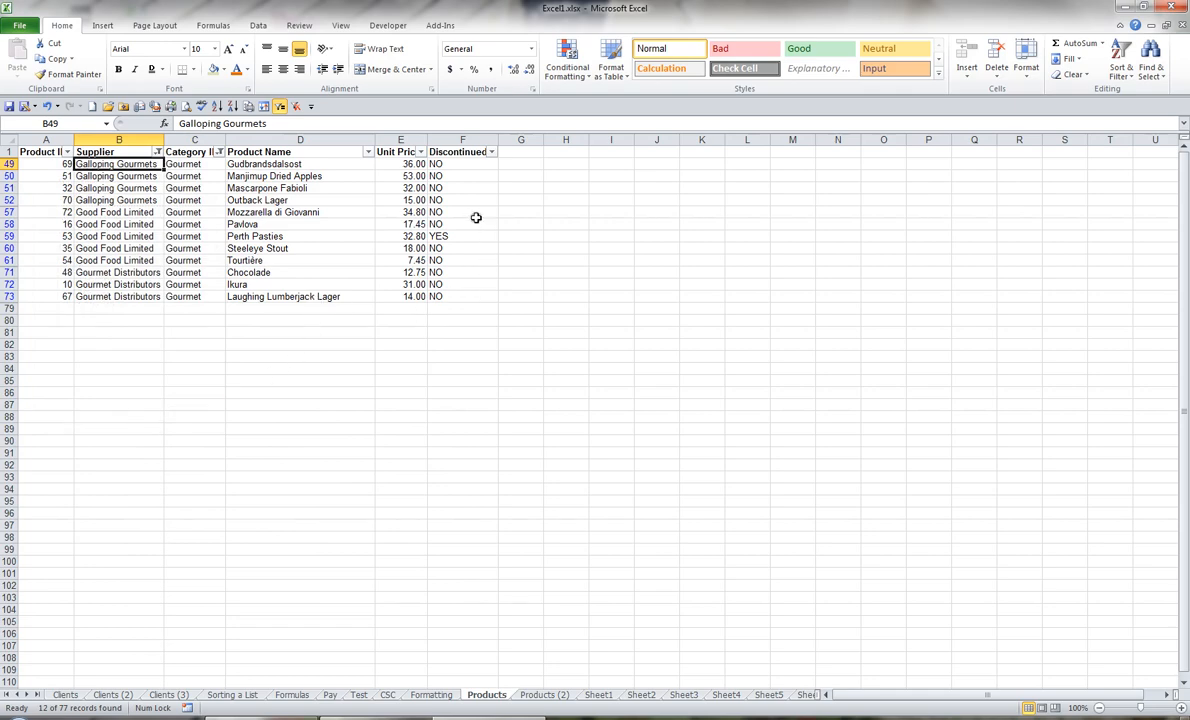
Step: Filter the Discontinued column to show only the rows marked NO
left_click(442, 201)
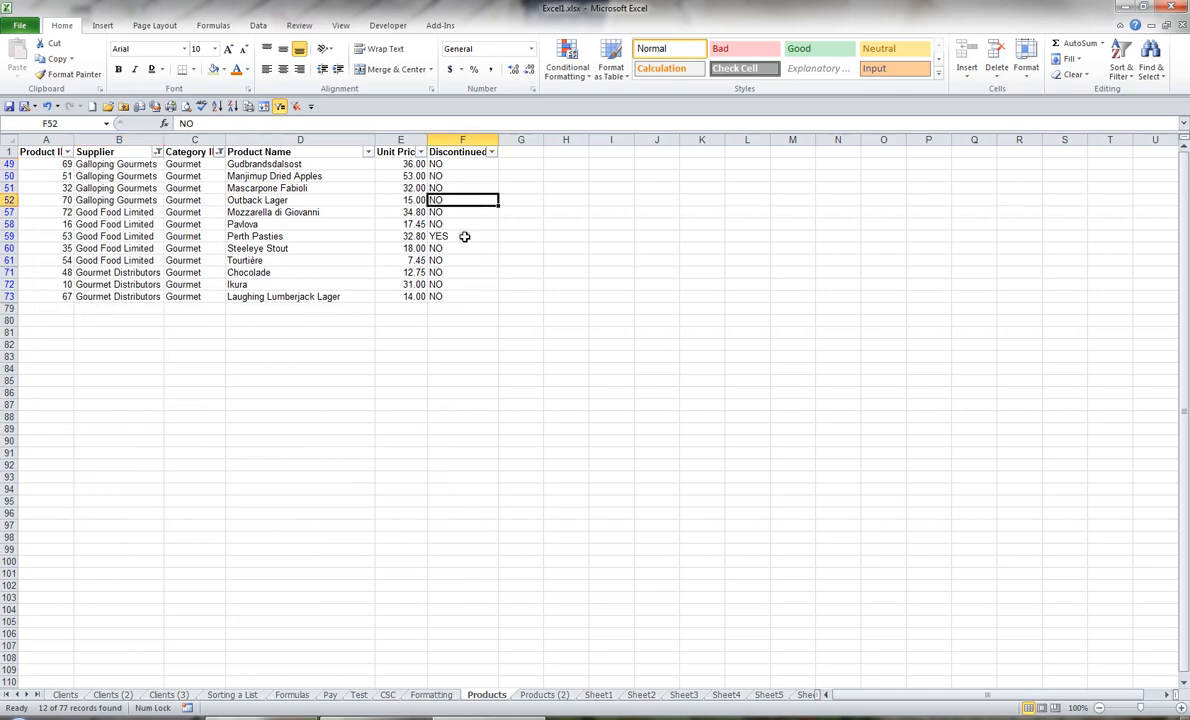
left_click(491, 152)
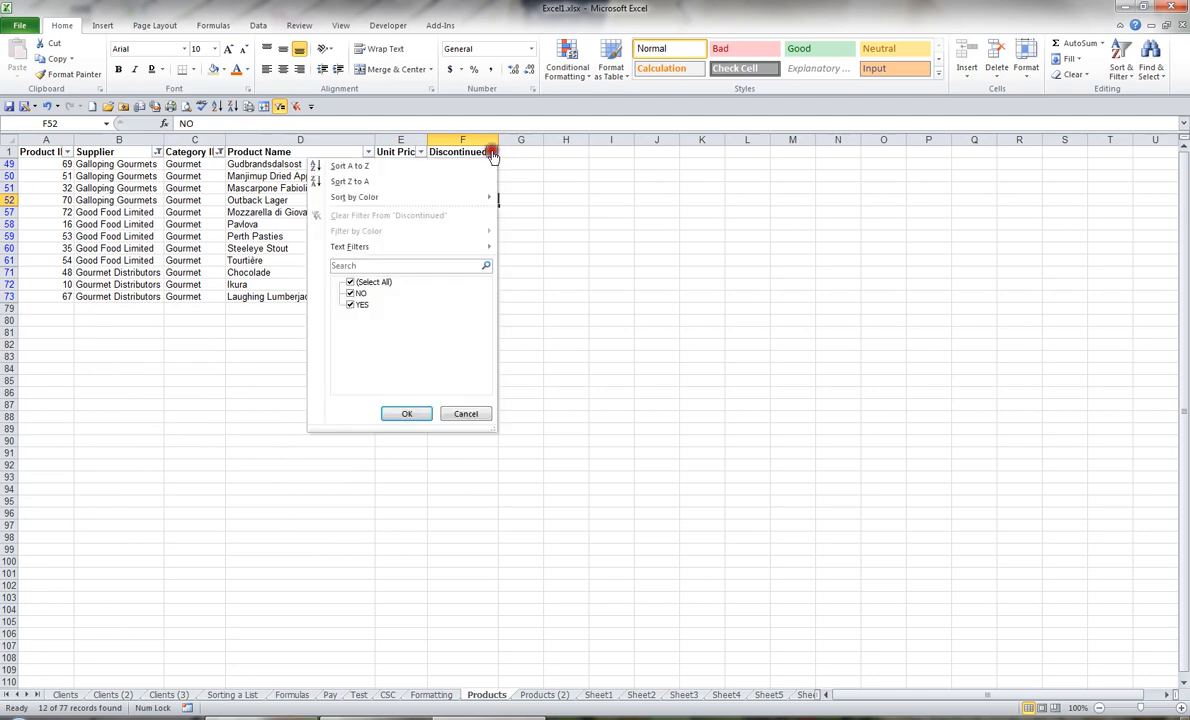
left_click(350, 282)
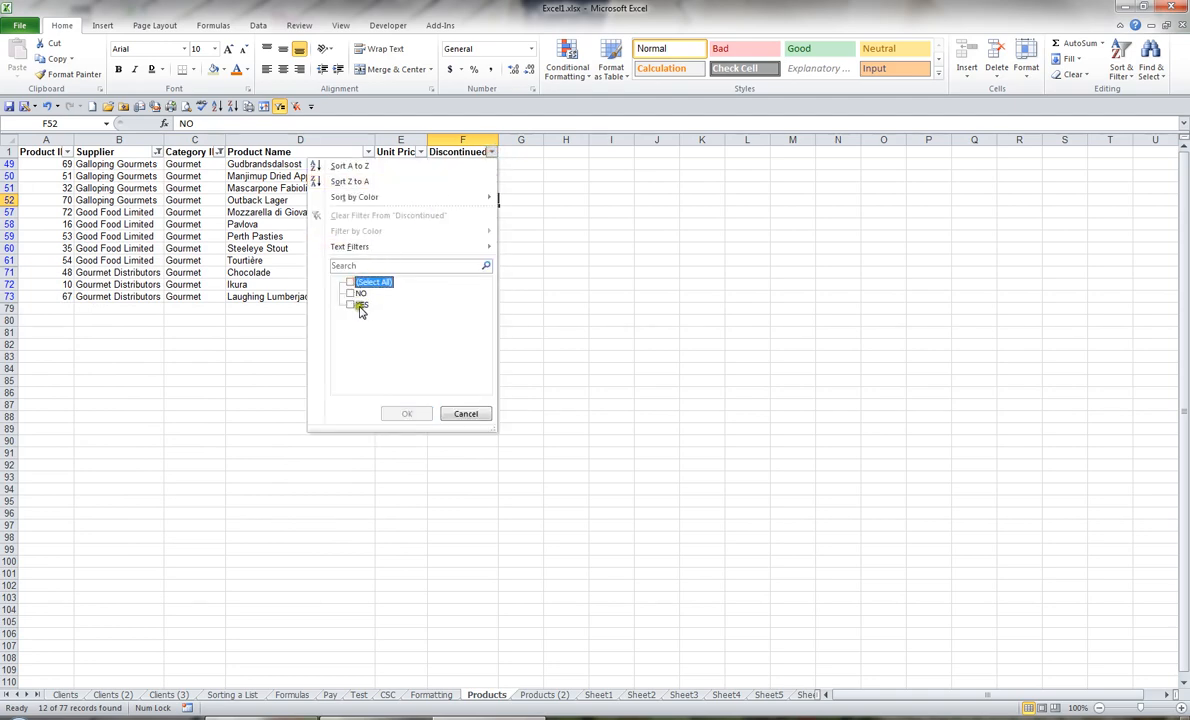
left_click(350, 294)
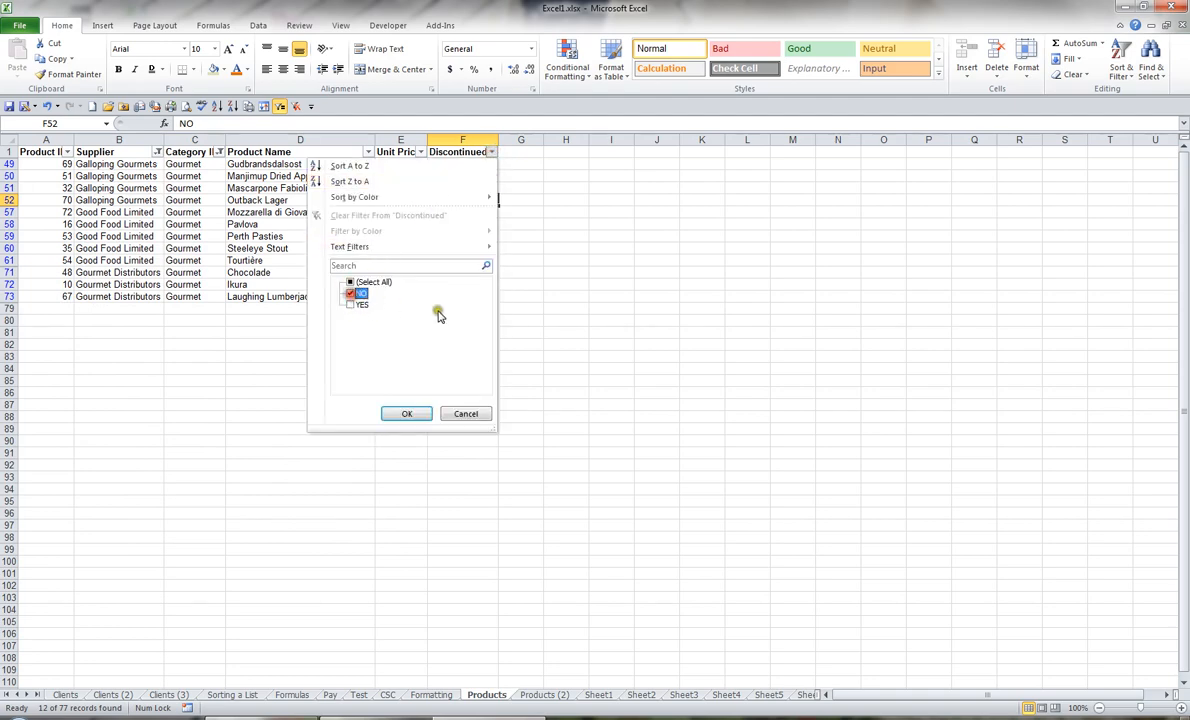
left_click(408, 414)
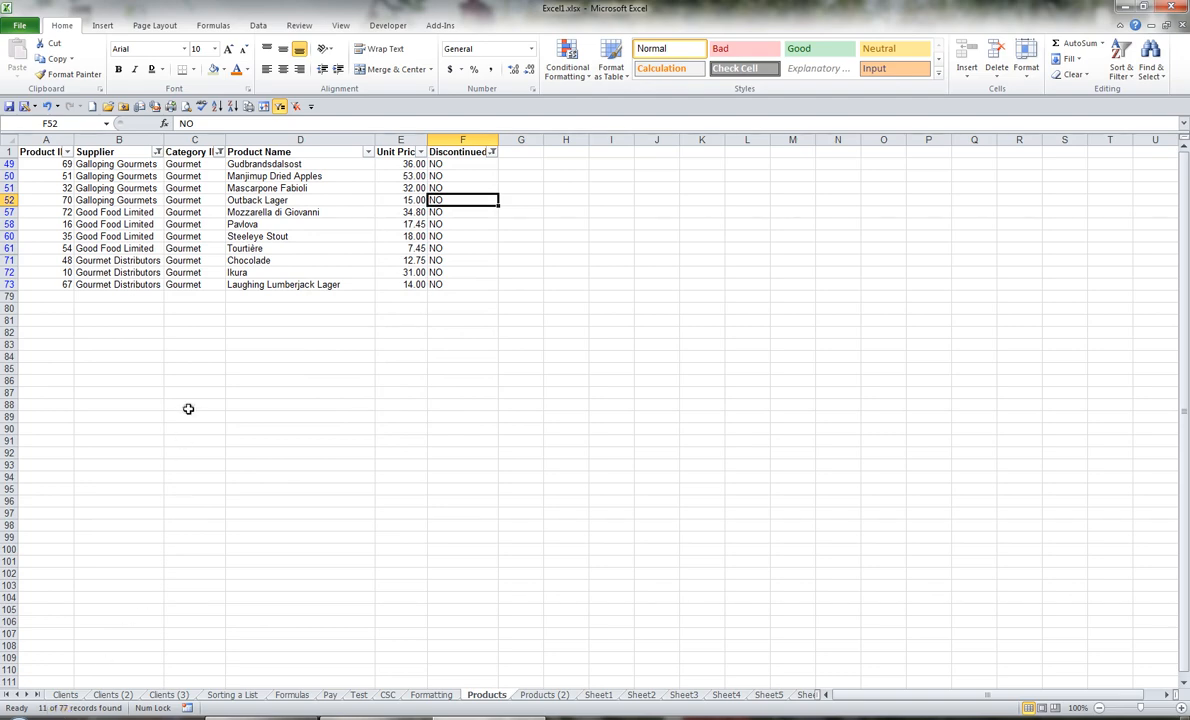
Step: Clear the Supplier, Category ID and Discontinued filters together while keeping filtering turned on
mouse_move(157, 156)
mouse_move(220, 157)
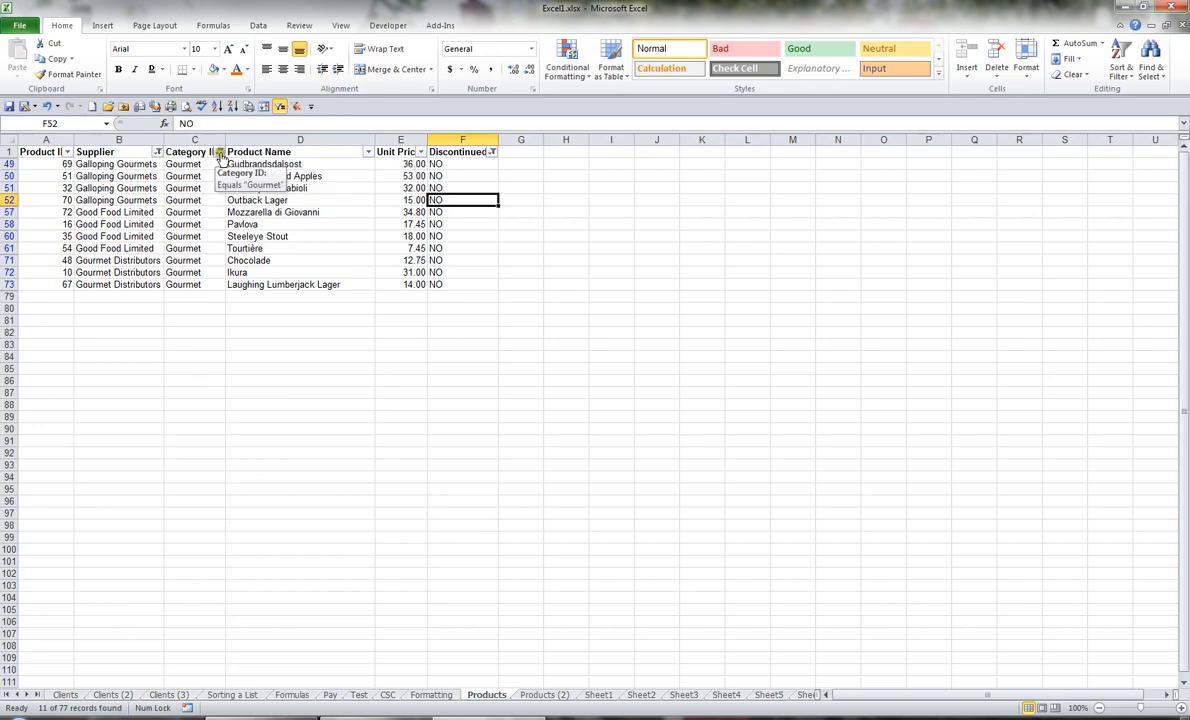
mouse_move(493, 157)
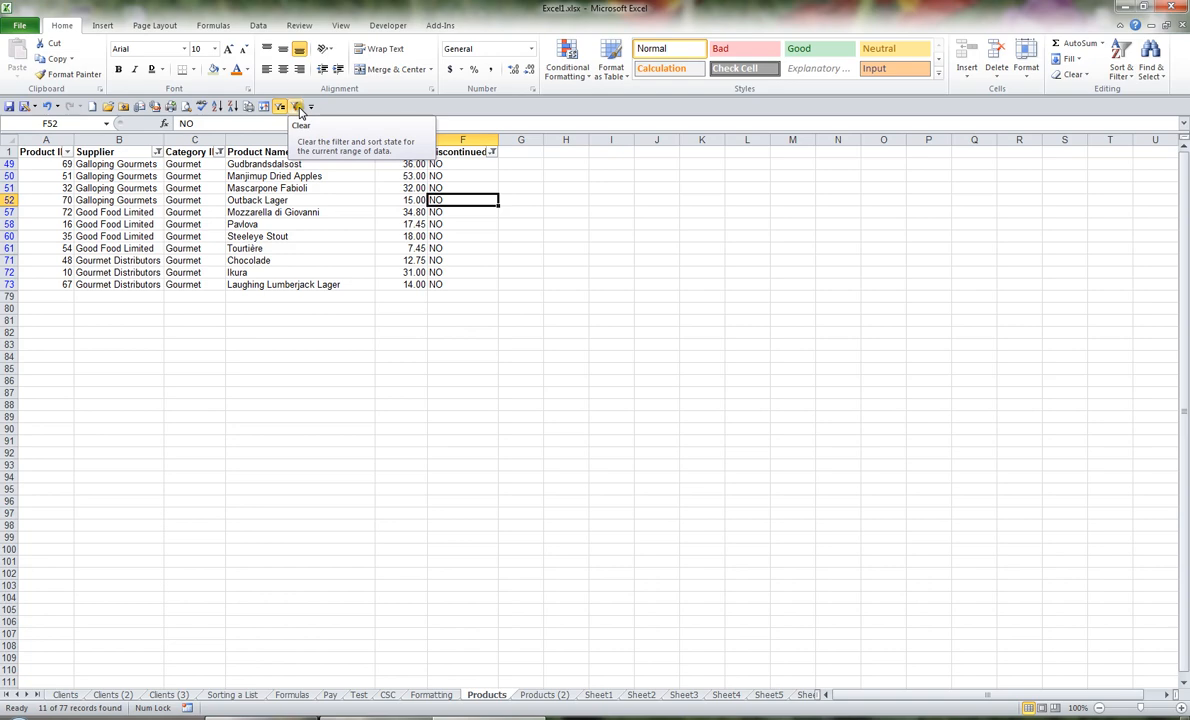
left_click(298, 107)
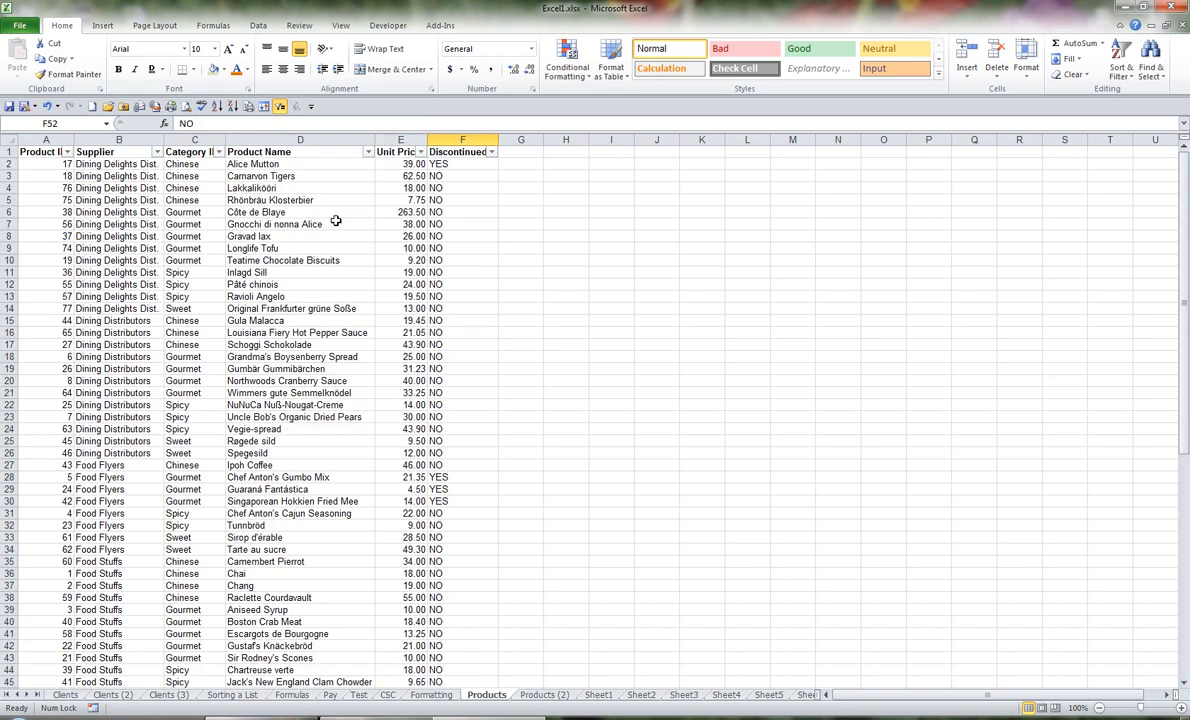